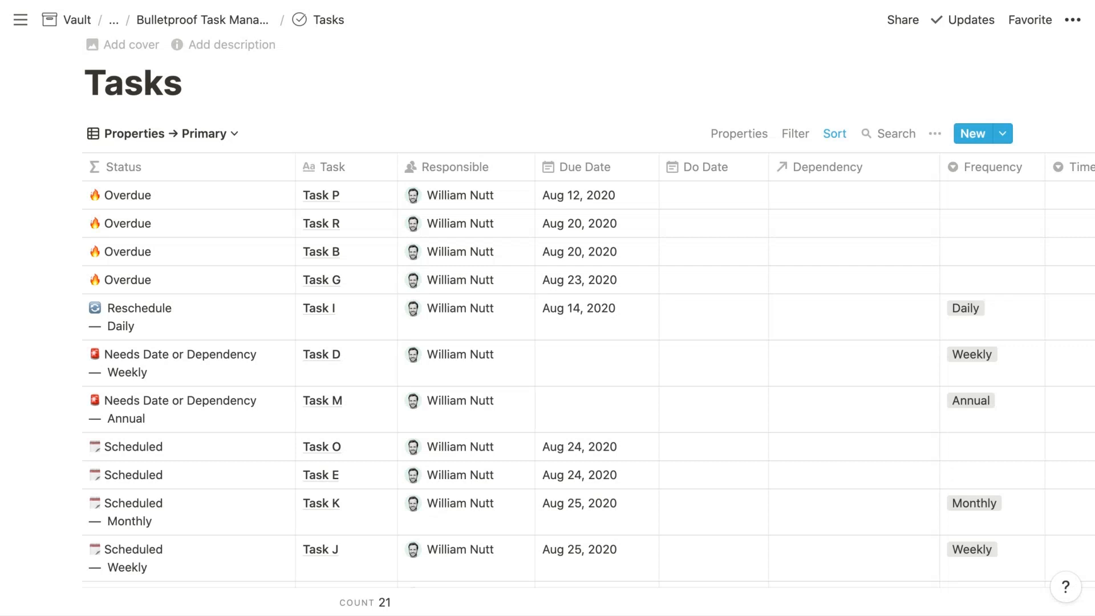
Check the Dependency relation picker for Task R in the primary properties table, then close it without linking a page
{"action": "scroll", "coordinate": [664, 268], "scroll_direction": "right", "scroll_amount": 2}
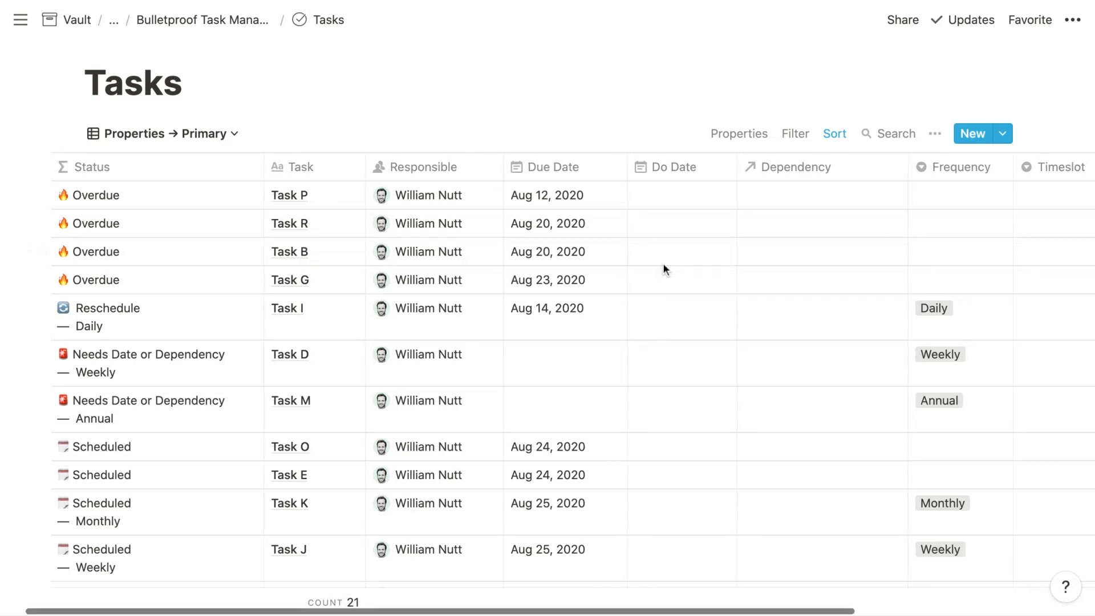
{"action": "scroll", "coordinate": [663, 263], "scroll_direction": "right", "scroll_amount": 5}
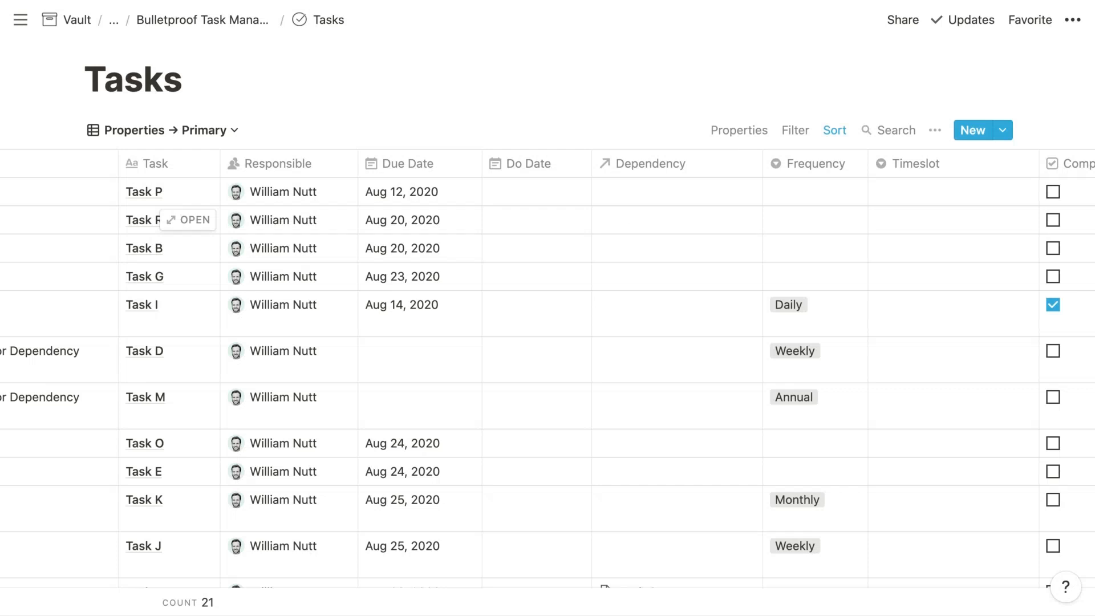
{"action": "left_click", "coordinate": [677, 220]}
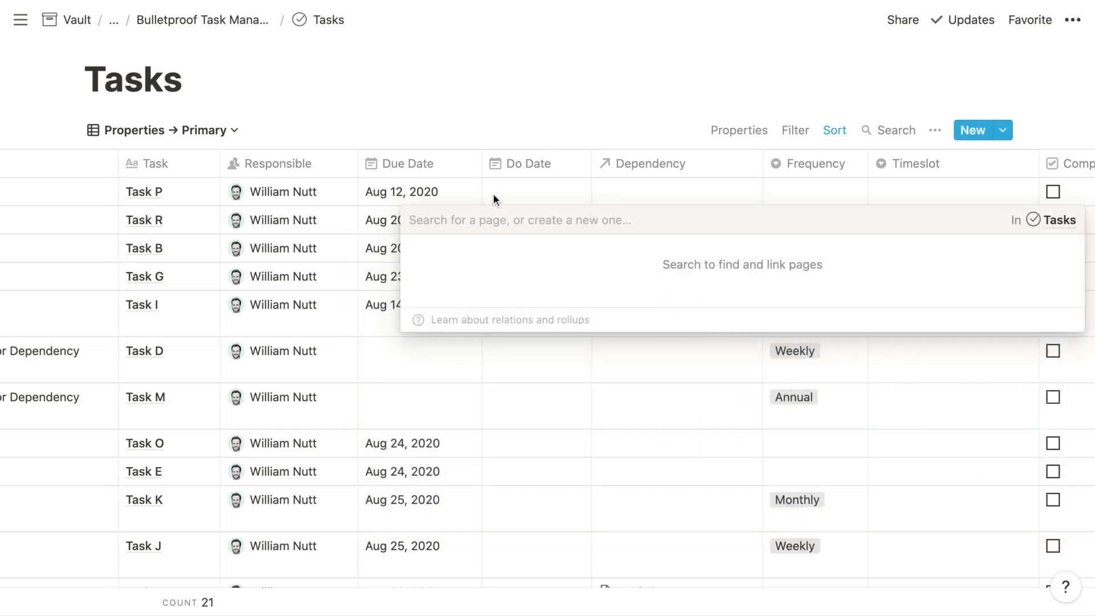
{"action": "key", "text": "Escape"}
{"action": "scroll", "coordinate": [425, 265], "scroll_direction": "left", "scroll_amount": 5}
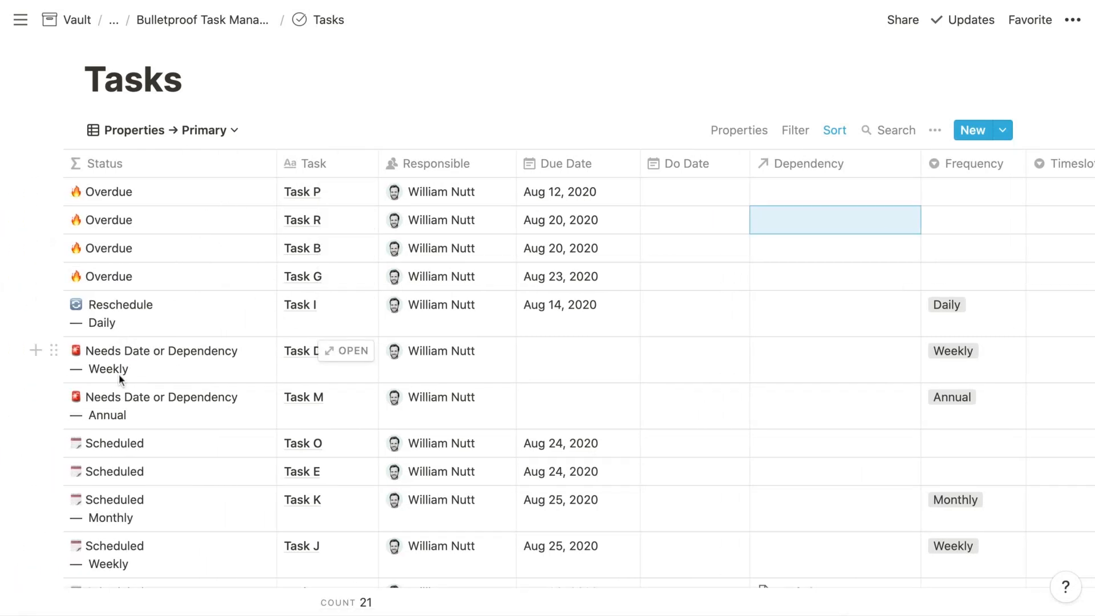
View the available Timeslot options for Task P and close the list without choosing one
{"action": "scroll", "coordinate": [392, 349], "scroll_direction": "right", "scroll_amount": 5}
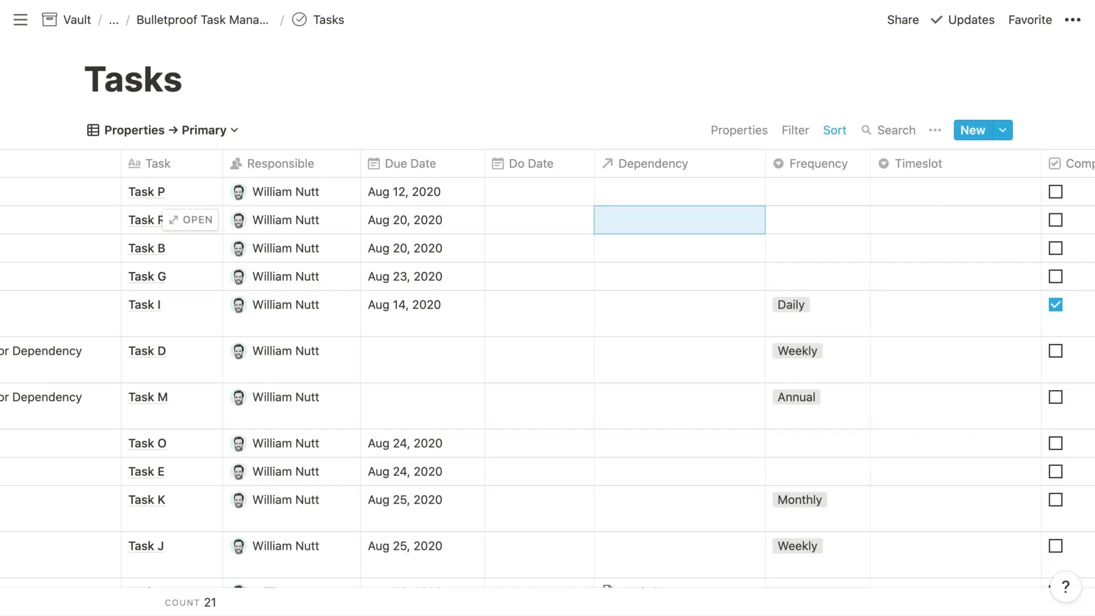
{"action": "left_click", "coordinate": [932, 198]}
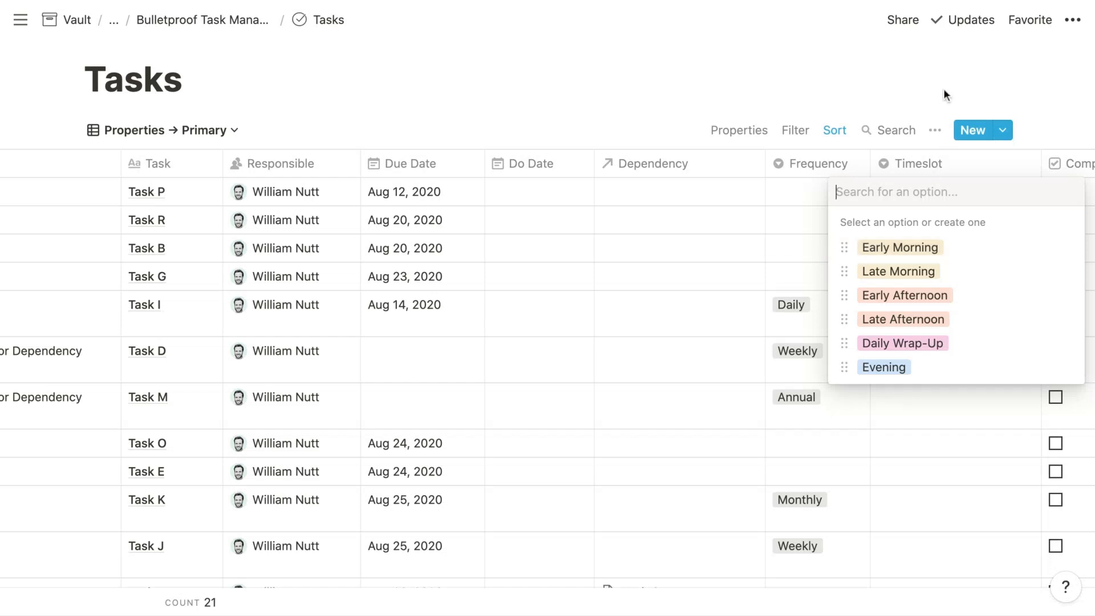
{"action": "key", "text": "Escape"}
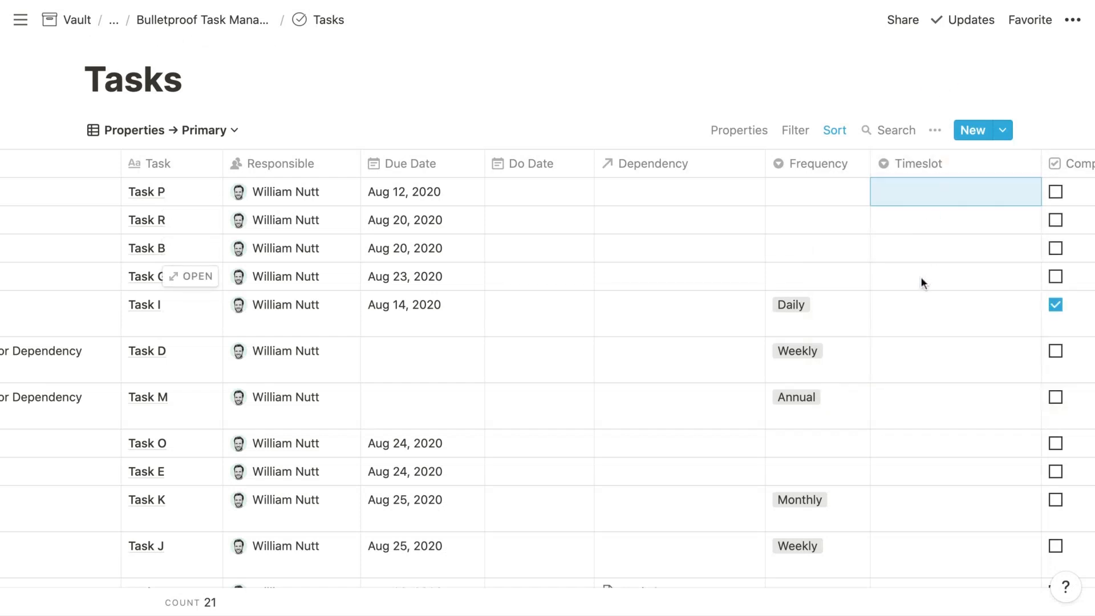
Examine the primary properties table's columns from Status through Complete, comparing each task's status with its dates, dependency, frequency and completion
{"action": "scroll", "coordinate": [958, 220], "scroll_direction": "right", "scroll_amount": 5}
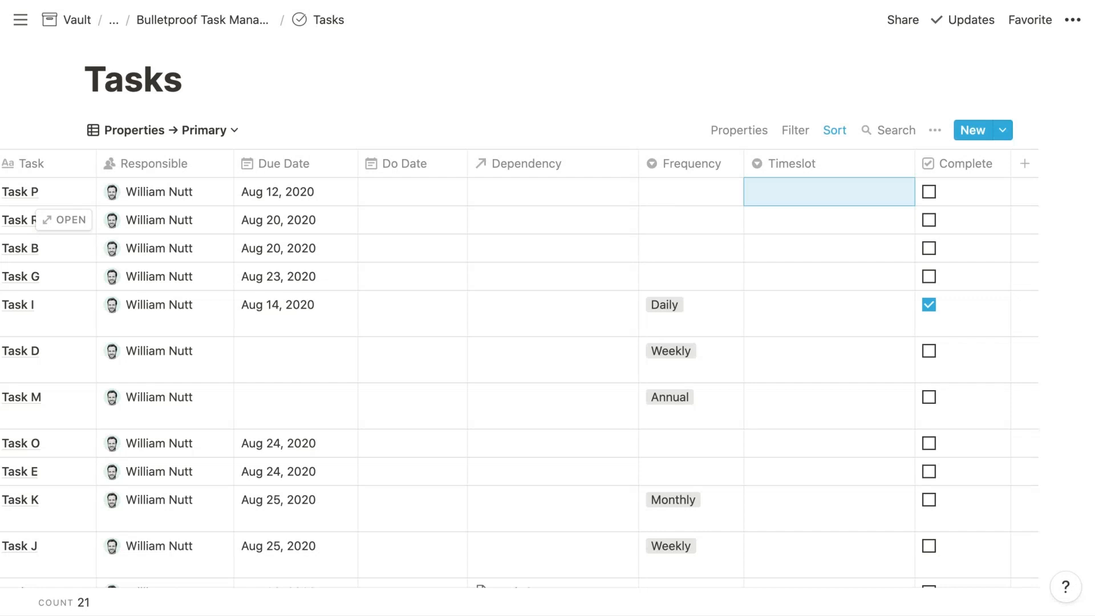
{"action": "scroll", "coordinate": [655, 260], "scroll_direction": "left", "scroll_amount": 5}
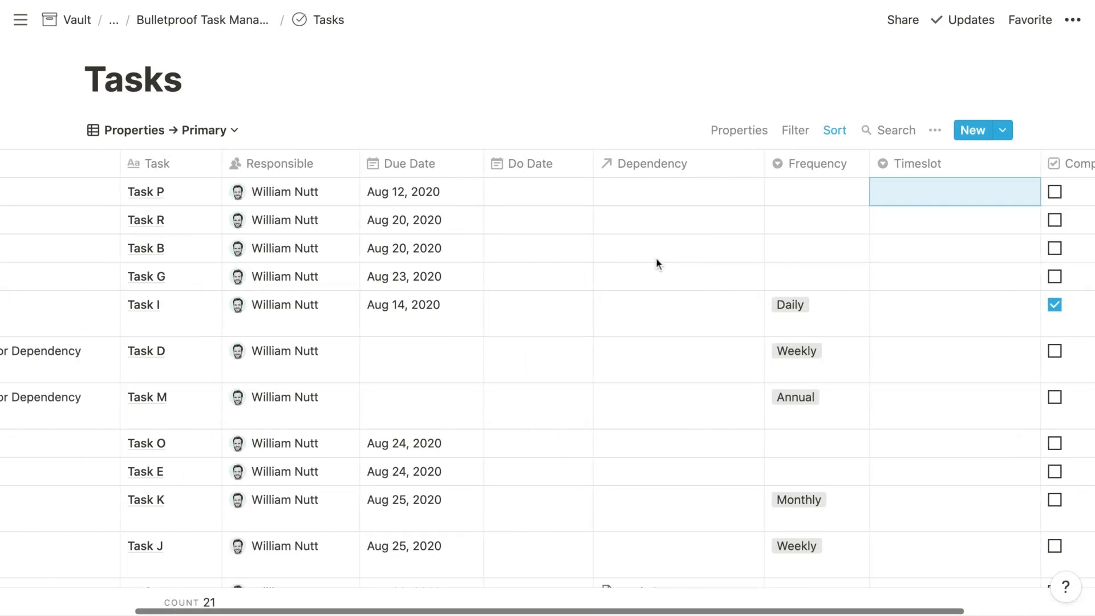
{"action": "scroll", "coordinate": [656, 261], "scroll_direction": "left", "scroll_amount": 3}
{"action": "scroll", "coordinate": [656, 261], "scroll_direction": "right", "scroll_amount": 6}
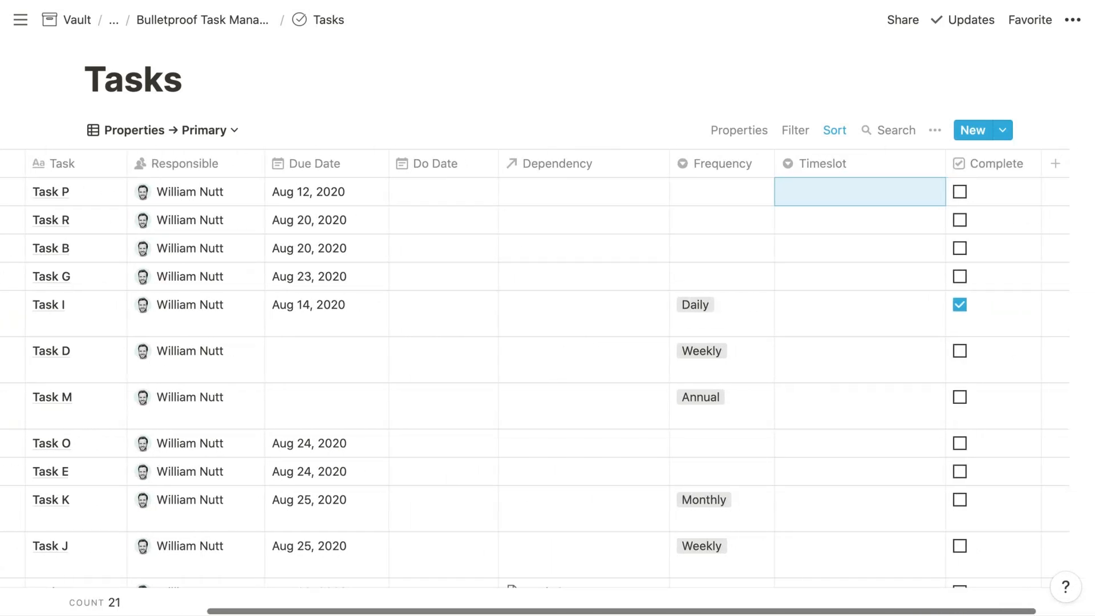
{"action": "scroll", "coordinate": [537, 382], "scroll_direction": "left", "scroll_amount": 10}
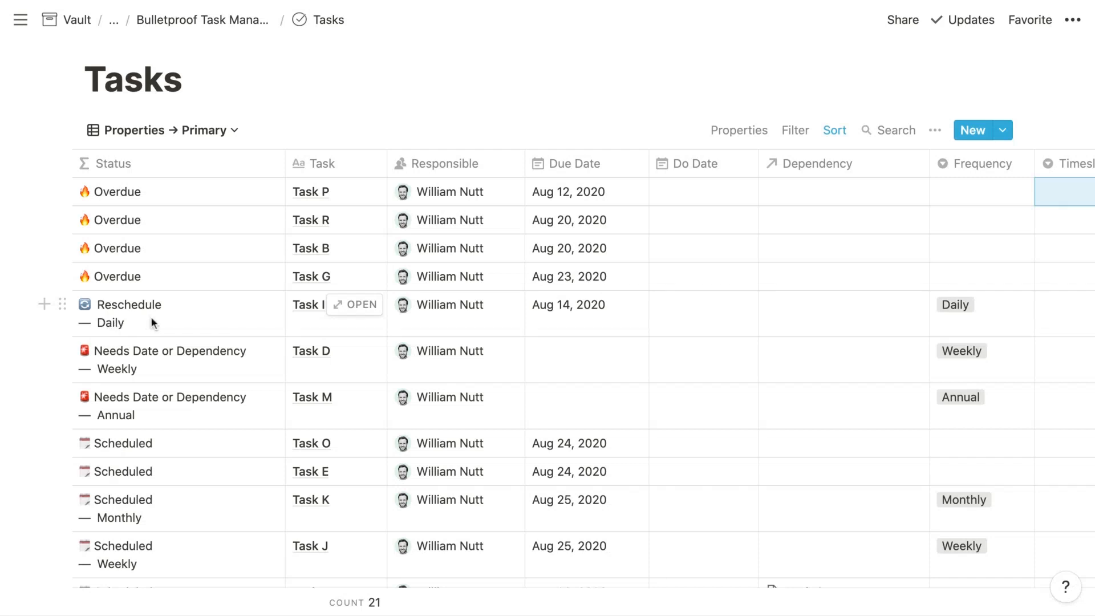
{"action": "scroll", "coordinate": [668, 288], "scroll_direction": "right", "scroll_amount": 4}
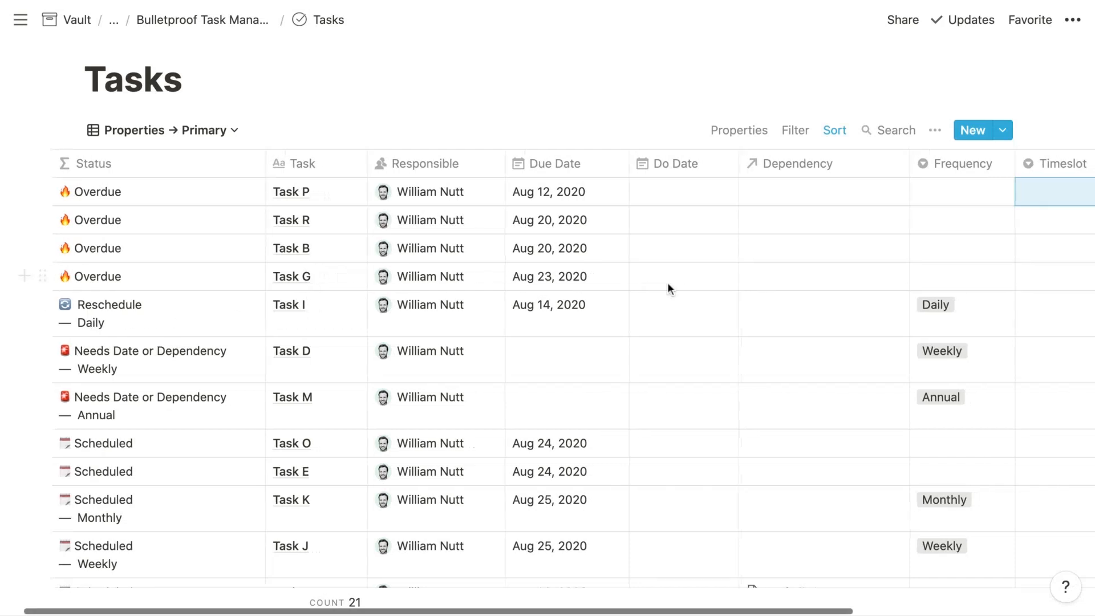
{"action": "scroll", "coordinate": [668, 288], "scroll_direction": "right", "scroll_amount": 4}
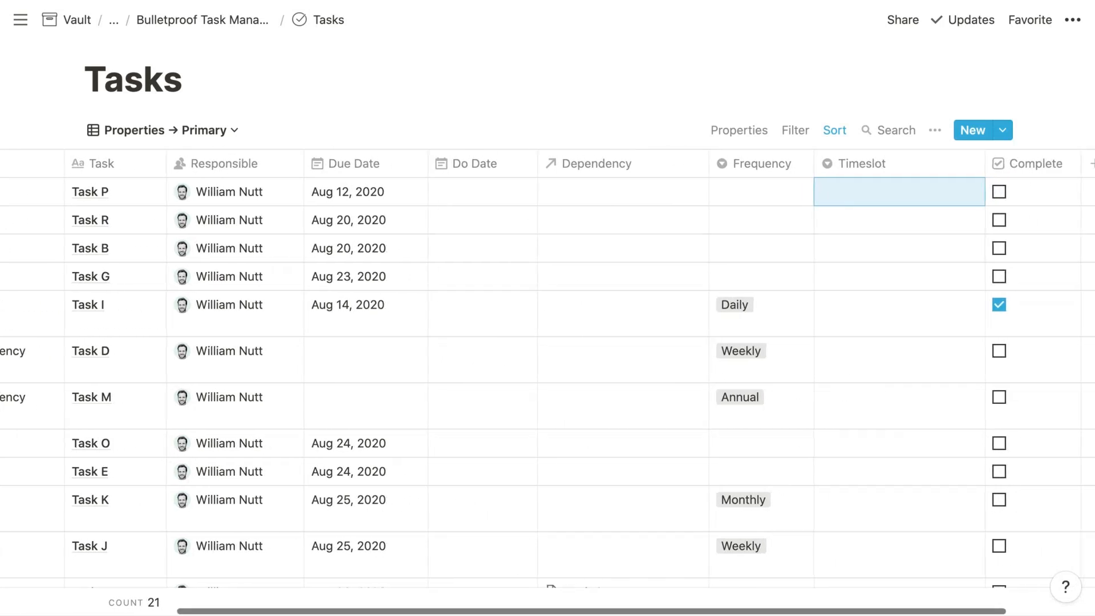
{"action": "scroll", "coordinate": [605, 280], "scroll_direction": "right", "scroll_amount": 2}
{"action": "scroll", "coordinate": [604, 281], "scroll_direction": "left", "scroll_amount": 7}
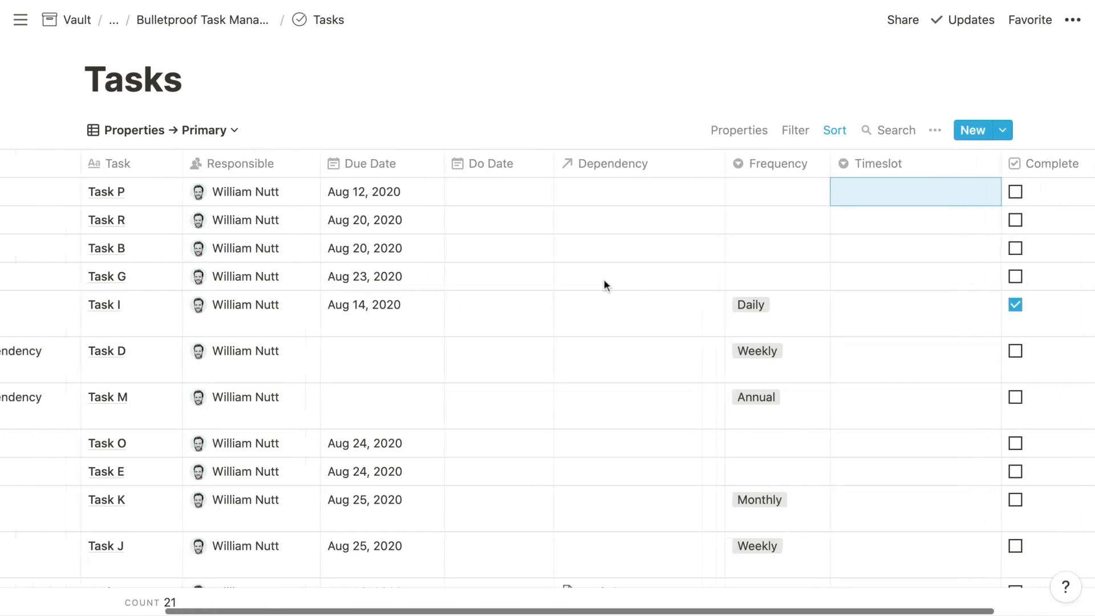
{"action": "scroll", "coordinate": [604, 279], "scroll_direction": "left", "scroll_amount": 2}
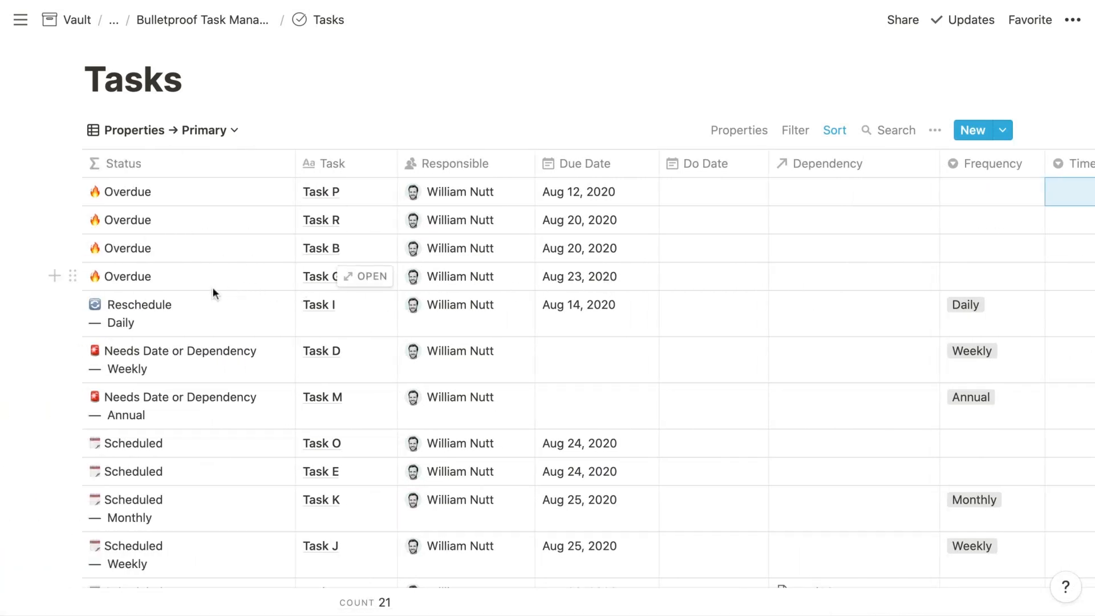
Switch the Tasks database to the Properties → Related Databases view and review its Project, Bucket and Event columns
{"action": "left_click", "coordinate": [202, 142]}
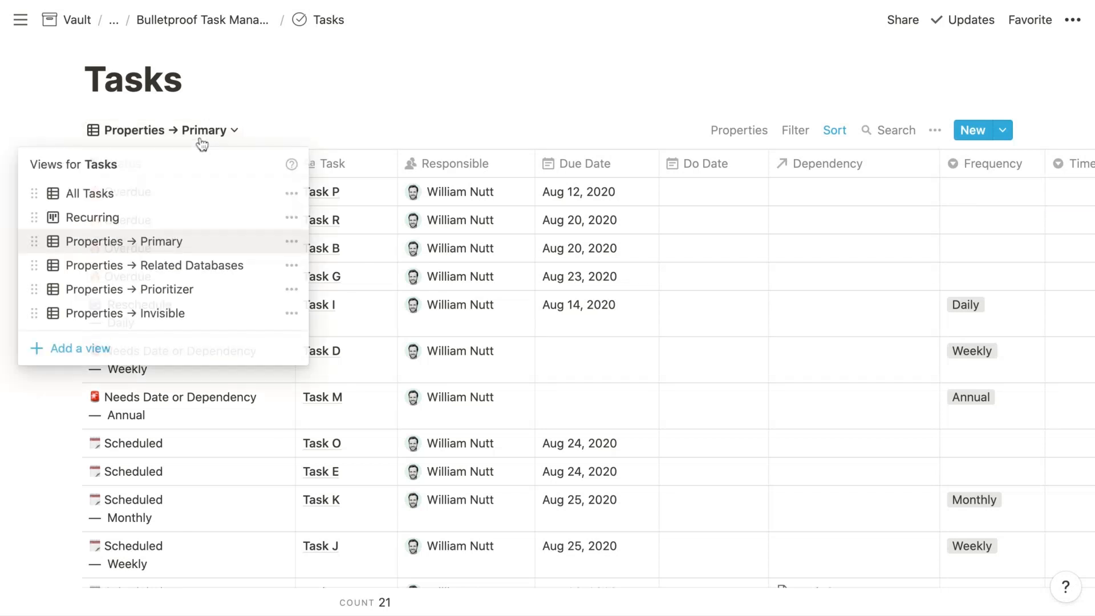
{"action": "left_click", "coordinate": [193, 265]}
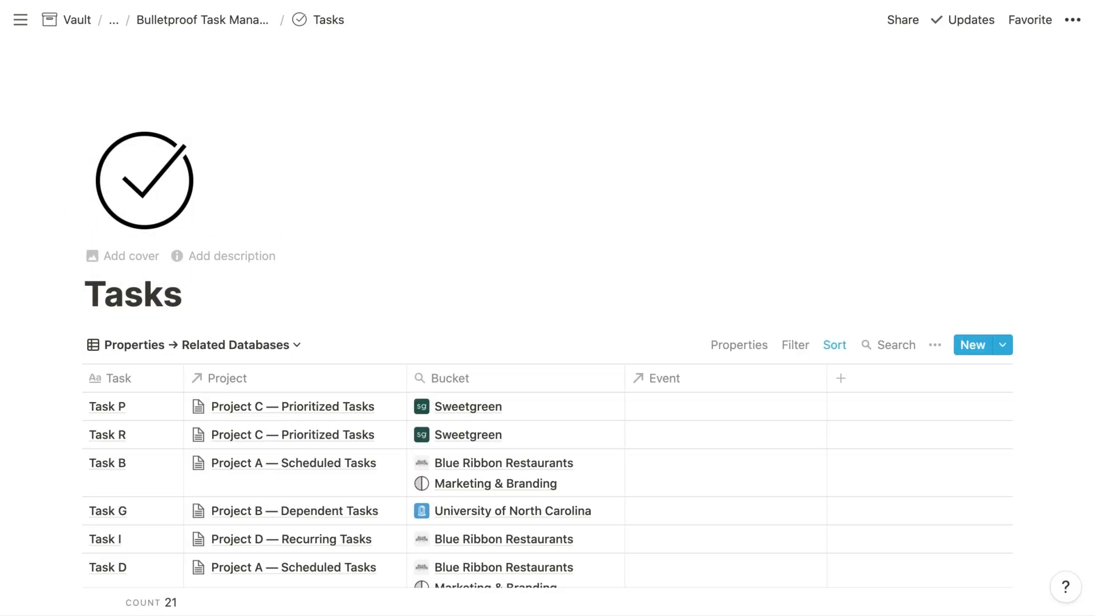
{"action": "scroll", "coordinate": [548, 319], "scroll_direction": "down", "scroll_amount": 5}
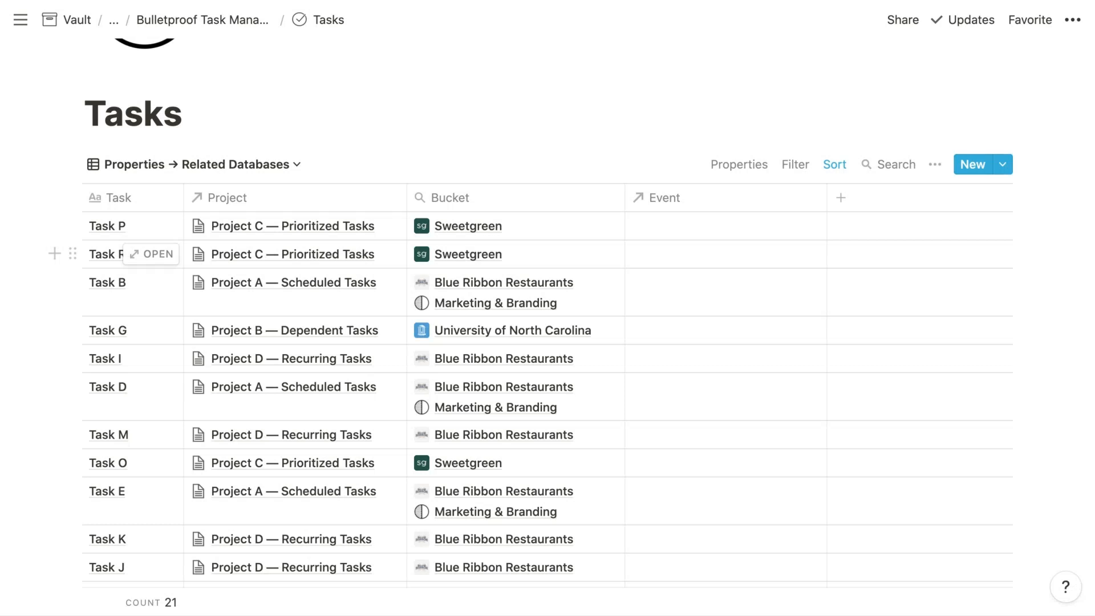
{"action": "scroll", "coordinate": [142, 254], "scroll_direction": "down", "scroll_amount": 1}
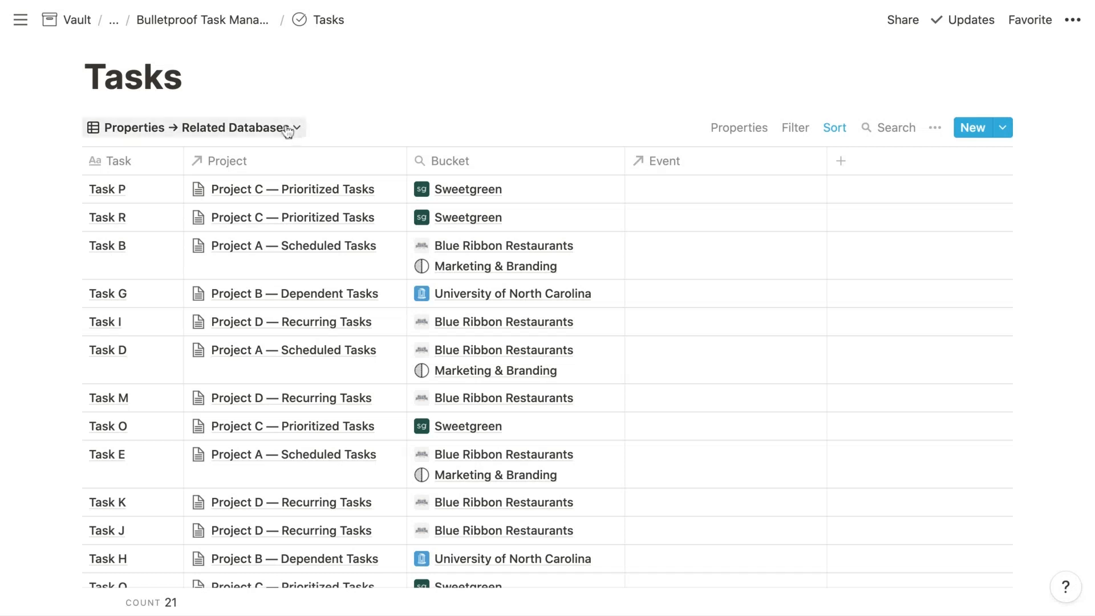
Switch to the Properties → Prioritizer view and review the Urgency, Impact, Workload, Enjoyment and Priority columns
{"action": "left_click", "coordinate": [211, 134]}
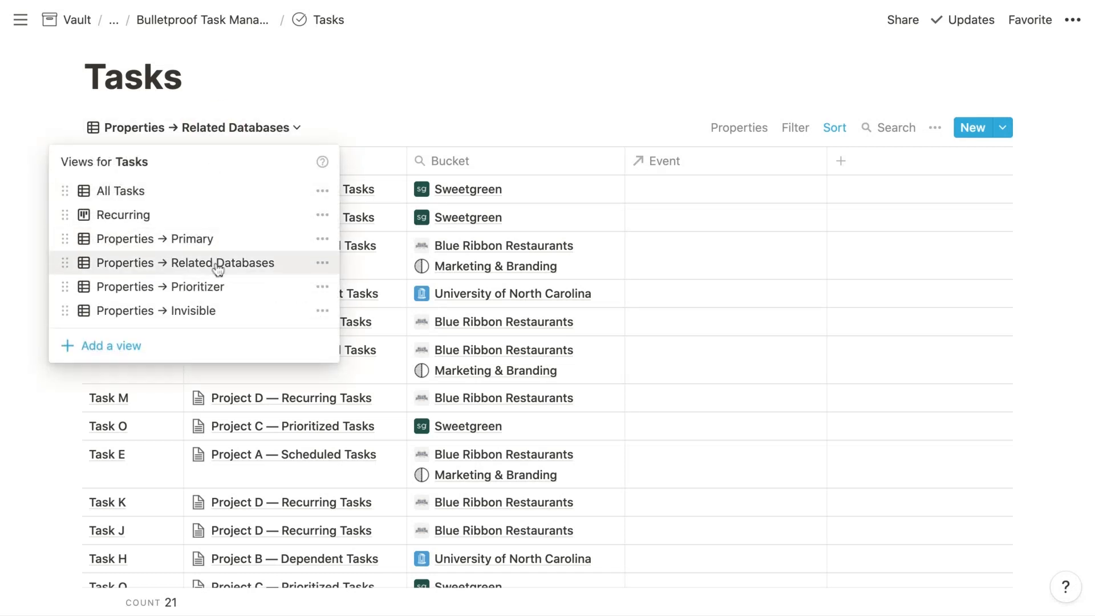
{"action": "left_click", "coordinate": [217, 286]}
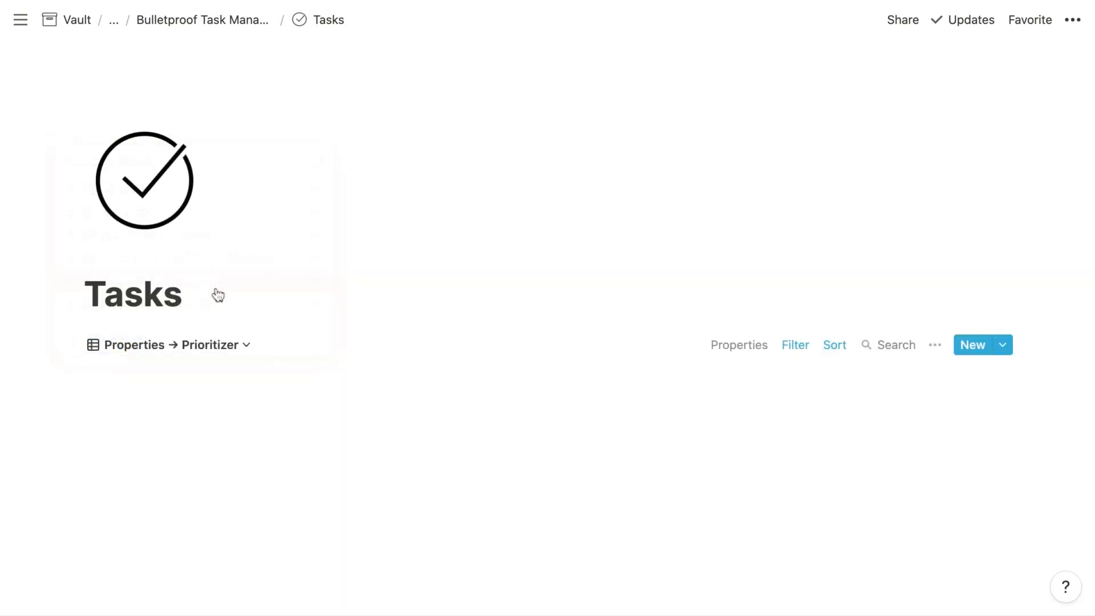
{"action": "scroll", "coordinate": [234, 336], "scroll_direction": "down", "scroll_amount": 1}
{"action": "scroll", "coordinate": [234, 341], "scroll_direction": "down", "scroll_amount": 3}
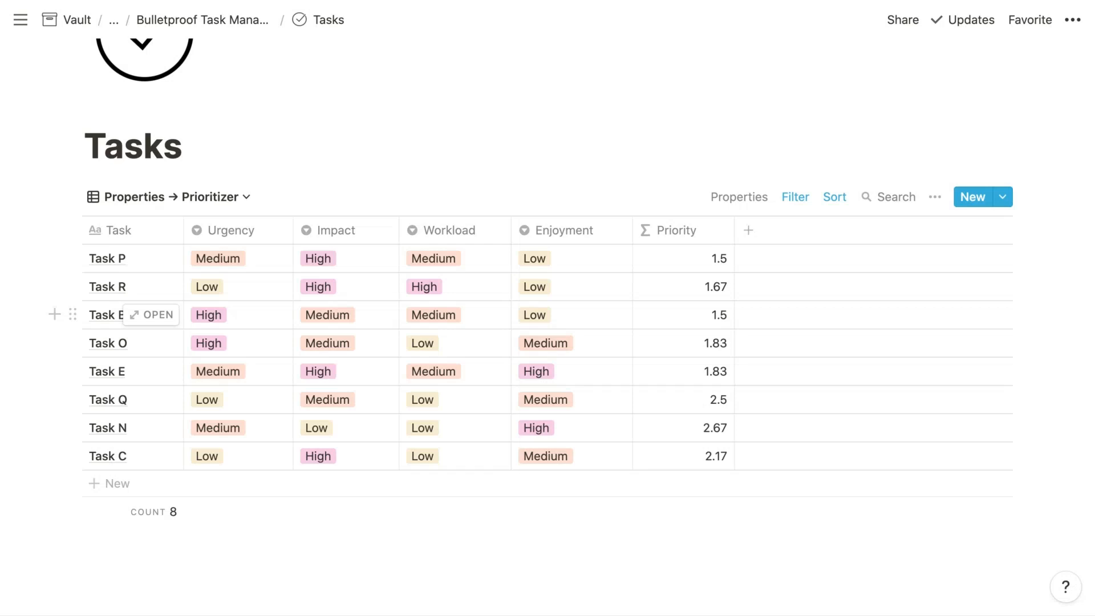
Switch to the Properties → Invisible view and review the Status ID and Dependency Status columns
{"action": "left_click", "coordinate": [216, 204]}
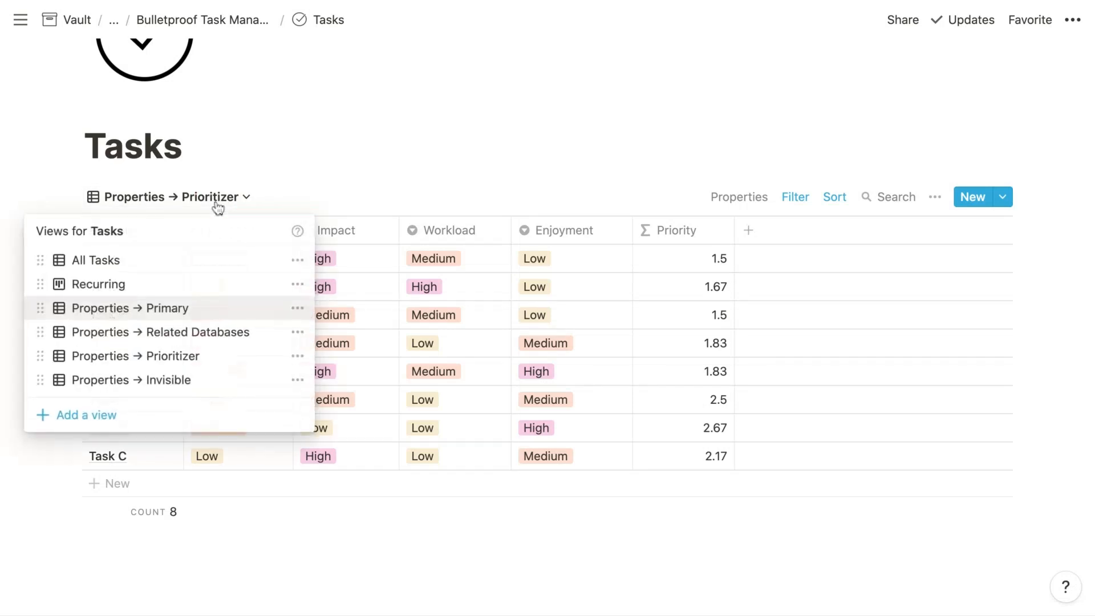
{"action": "left_click", "coordinate": [188, 380]}
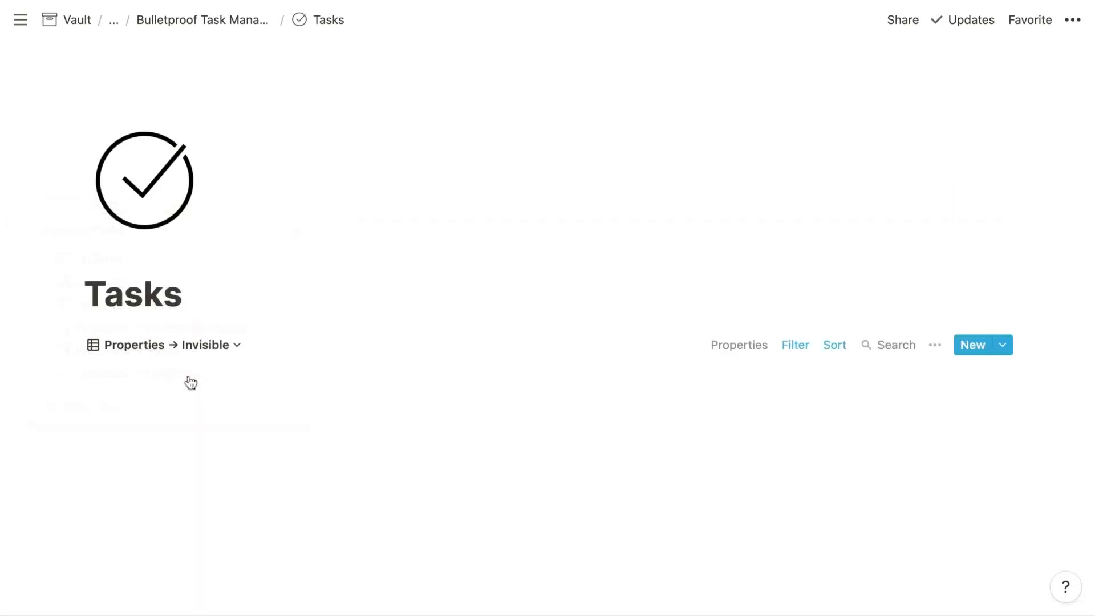
{"action": "scroll", "coordinate": [223, 408], "scroll_direction": "down", "scroll_amount": 3}
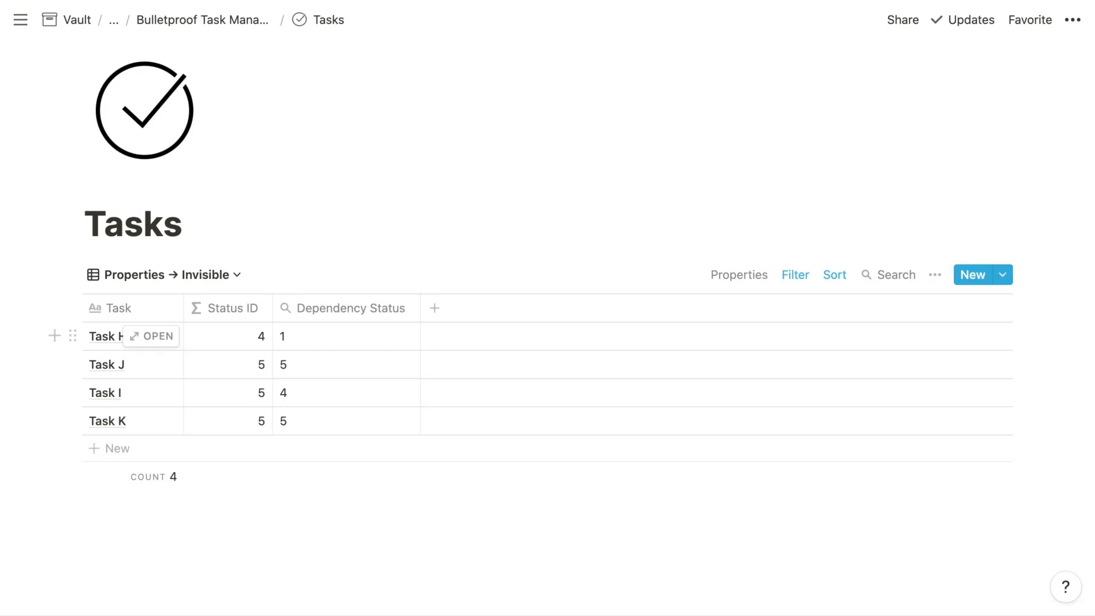
{"action": "scroll", "coordinate": [531, 276], "scroll_direction": "up", "scroll_amount": 1}
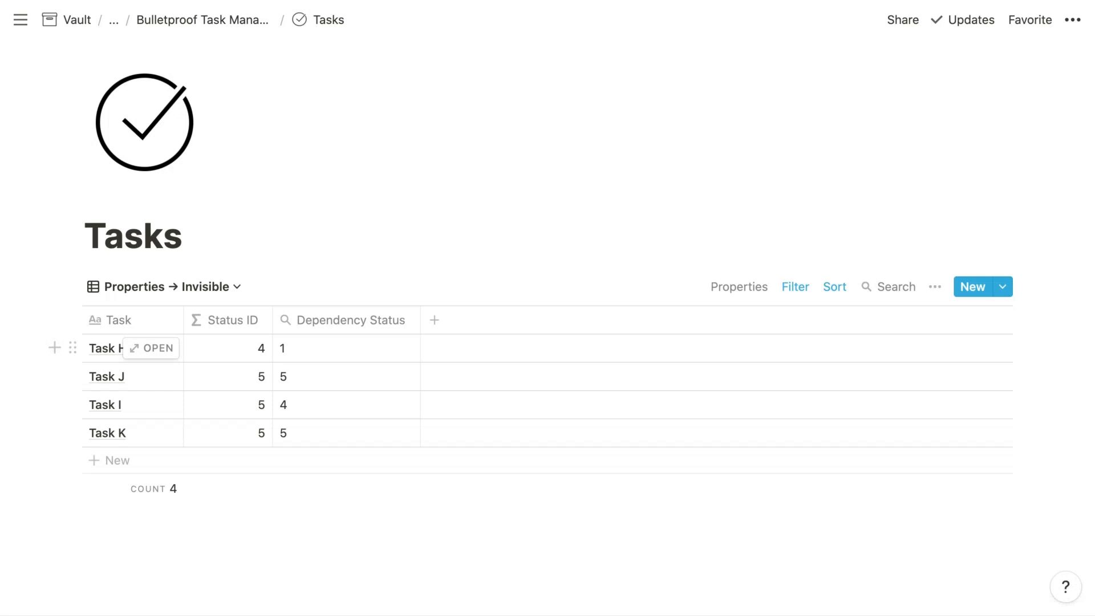
Switch to the All Tasks view and look through its columns and task rows
{"action": "left_click", "coordinate": [215, 288]}
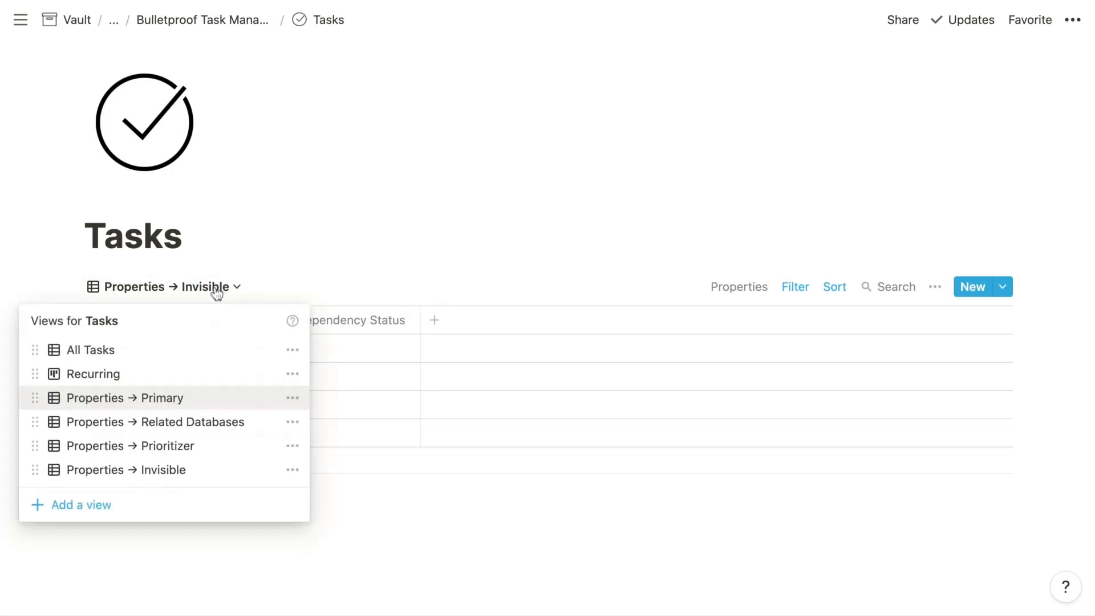
{"action": "left_click", "coordinate": [190, 361]}
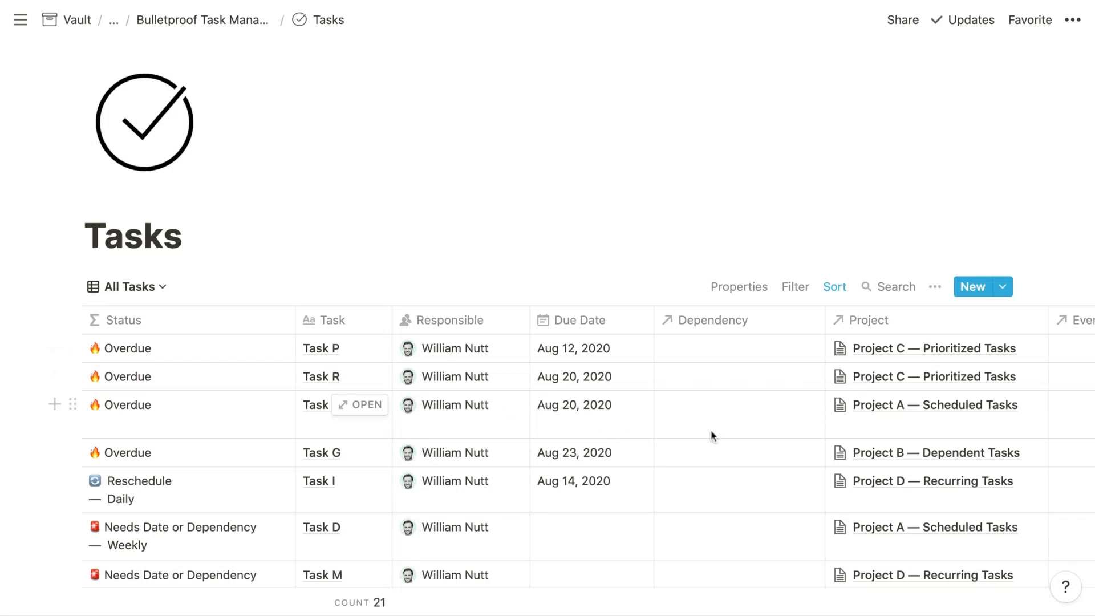
{"action": "scroll", "coordinate": [711, 433], "scroll_direction": "right", "scroll_amount": 5}
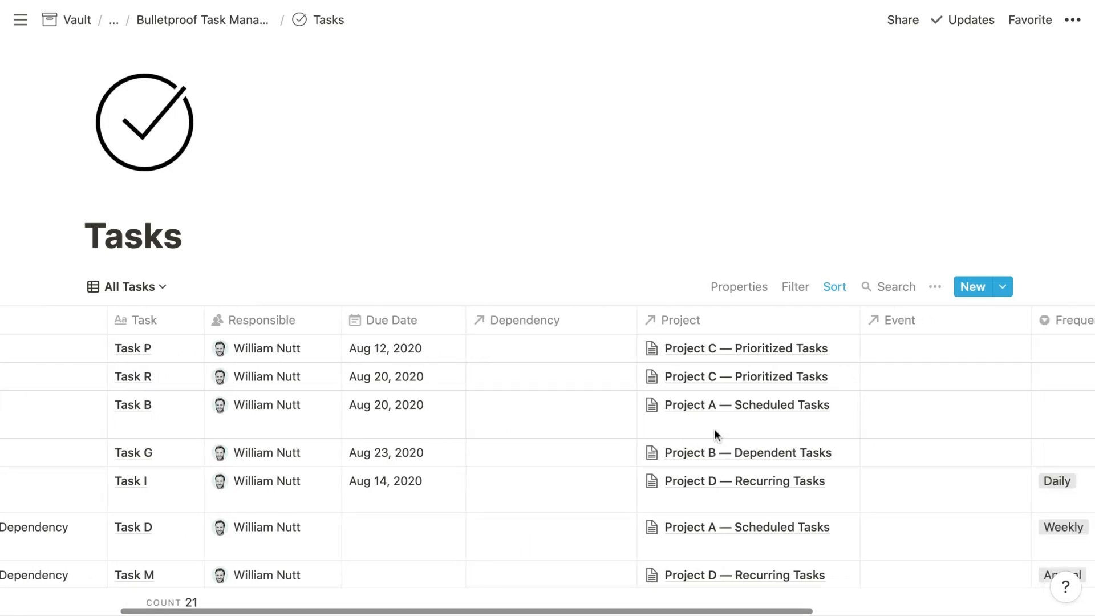
{"action": "scroll", "coordinate": [713, 429], "scroll_direction": "right", "scroll_amount": 3}
{"action": "scroll", "coordinate": [713, 429], "scroll_direction": "left", "scroll_amount": 5}
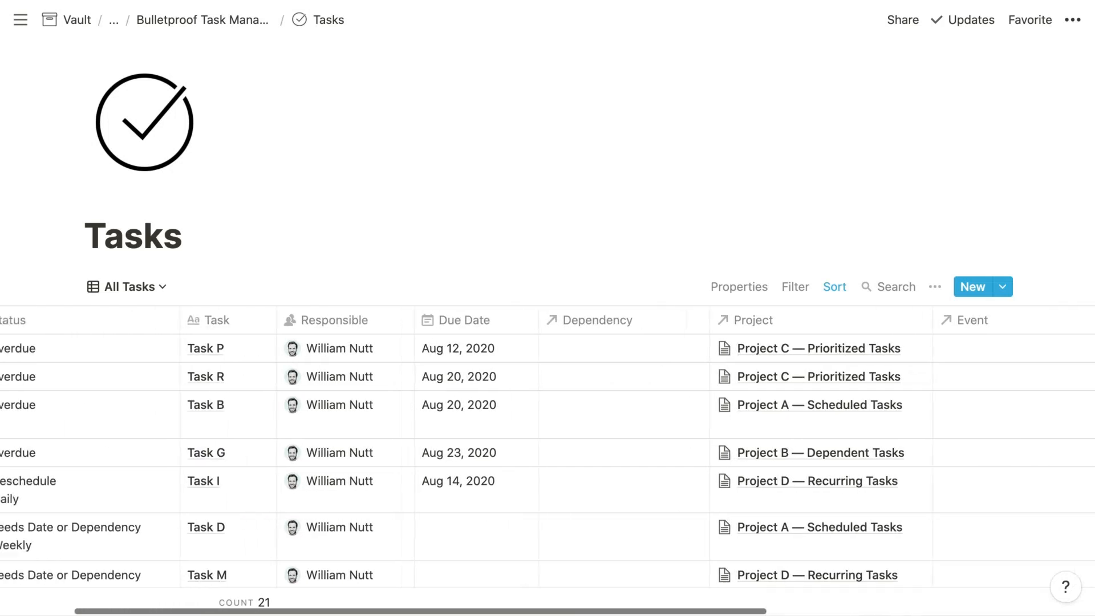
{"action": "scroll", "coordinate": [547, 456], "scroll_direction": "left", "scroll_amount": 4}
{"action": "scroll", "coordinate": [547, 399], "scroll_direction": "down", "scroll_amount": 2}
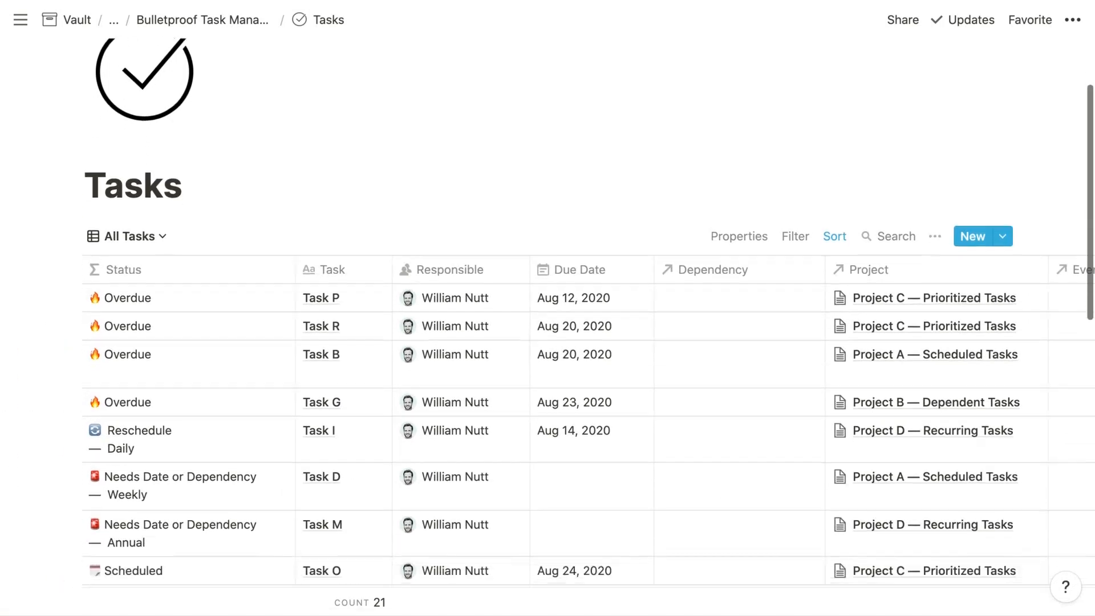
{"action": "scroll", "coordinate": [164, 286], "scroll_direction": "down", "scroll_amount": 2}
{"action": "scroll", "coordinate": [165, 286], "scroll_direction": "up", "scroll_amount": 3}
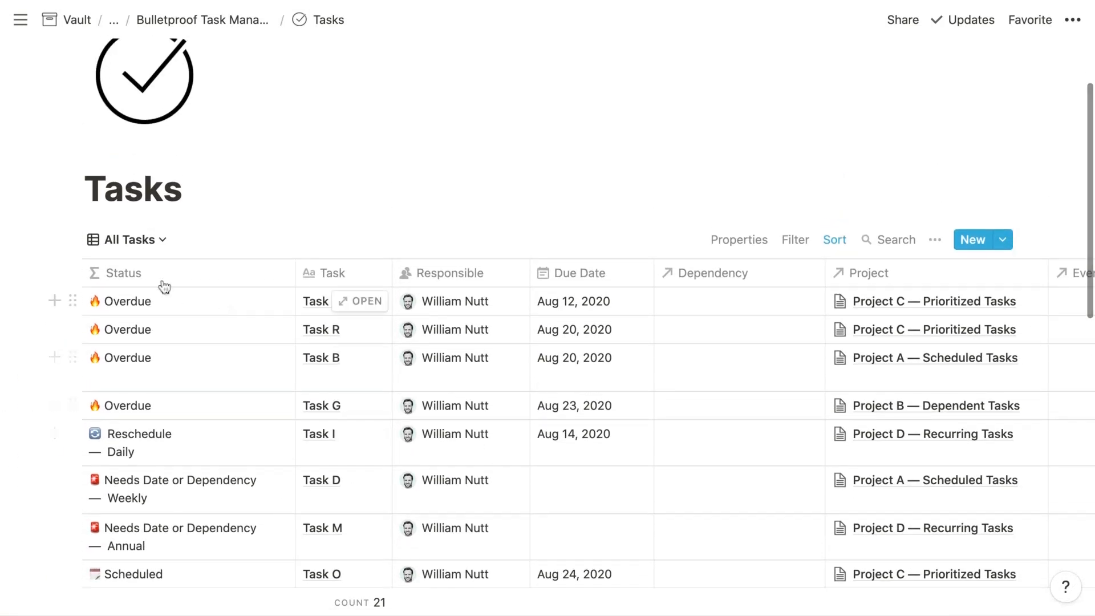
Switch to the Recurring board view and look across its frequency groups from Daily towards Annual
{"action": "left_click", "coordinate": [135, 249]}
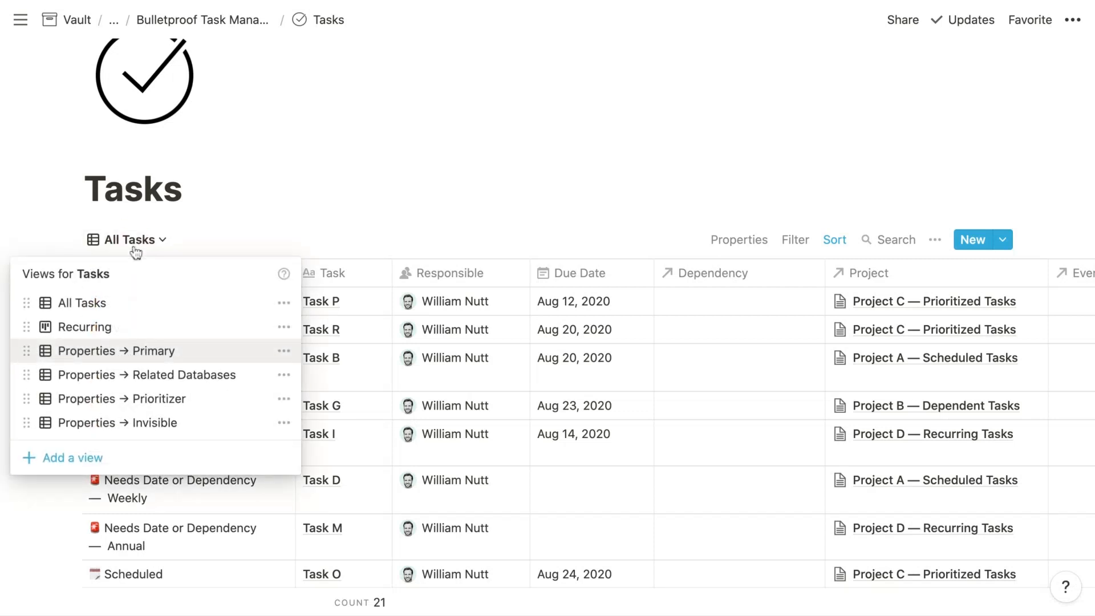
{"action": "left_click", "coordinate": [125, 335]}
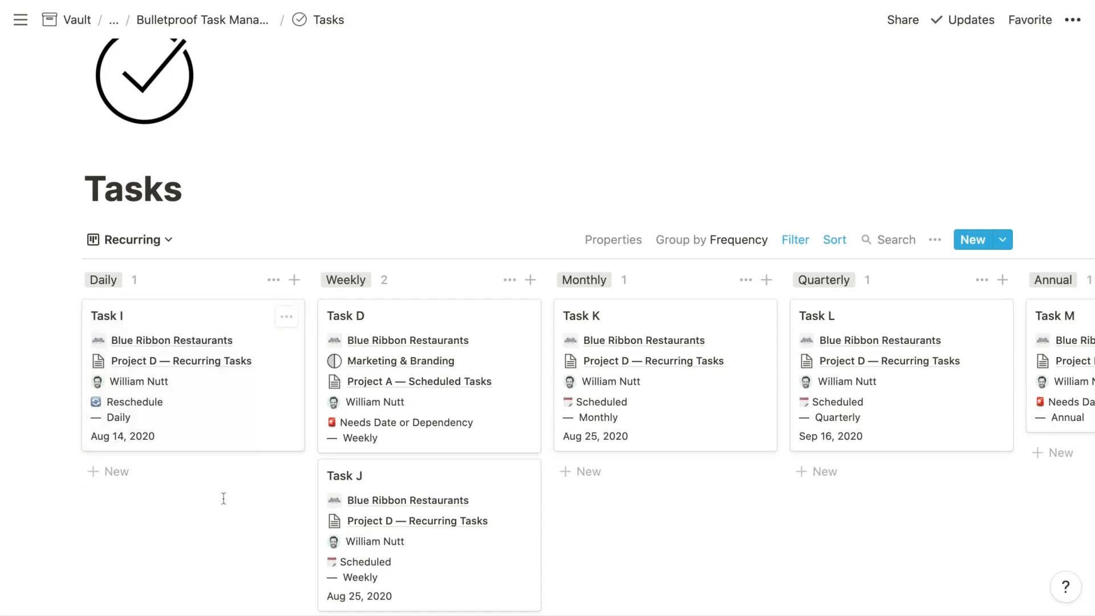
{"action": "scroll", "coordinate": [292, 491], "scroll_direction": "right", "scroll_amount": 5}
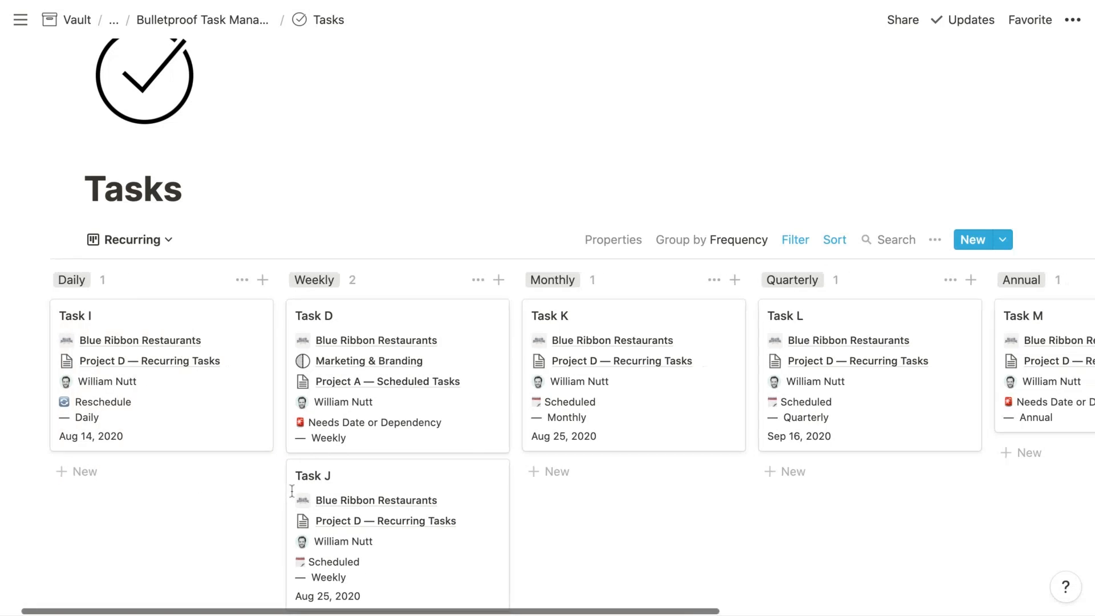
Look through the rest of the Recurring board, from the Monthly group to Annual and the hidden columns
{"action": "scroll", "coordinate": [291, 491], "scroll_direction": "right", "scroll_amount": 3}
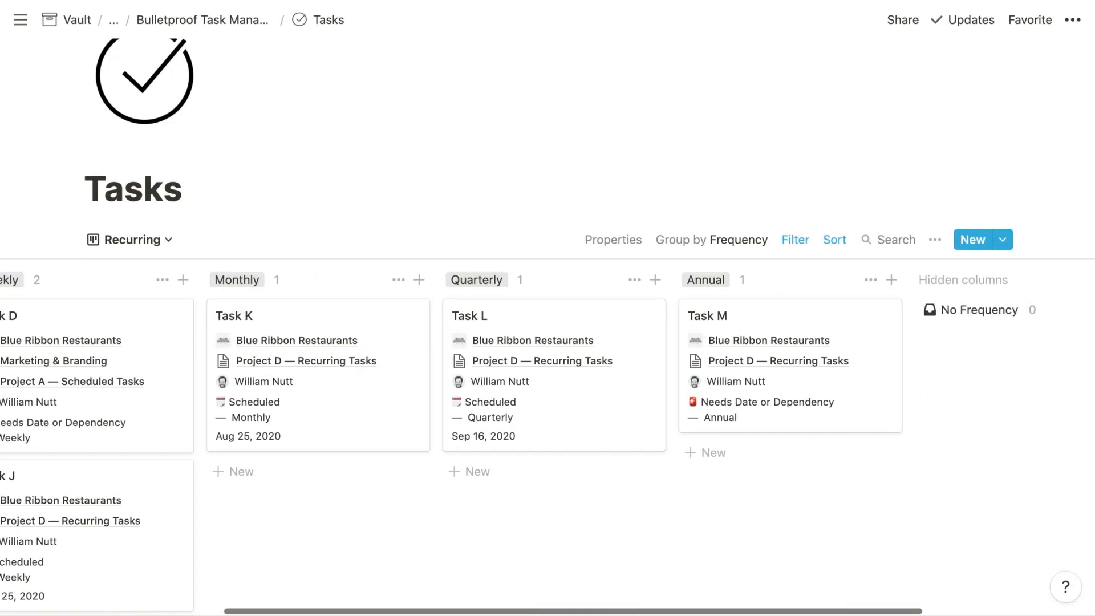
{"action": "scroll", "coordinate": [292, 491], "scroll_direction": "left", "scroll_amount": 3}
{"action": "scroll", "coordinate": [292, 491], "scroll_direction": "left", "scroll_amount": 5}
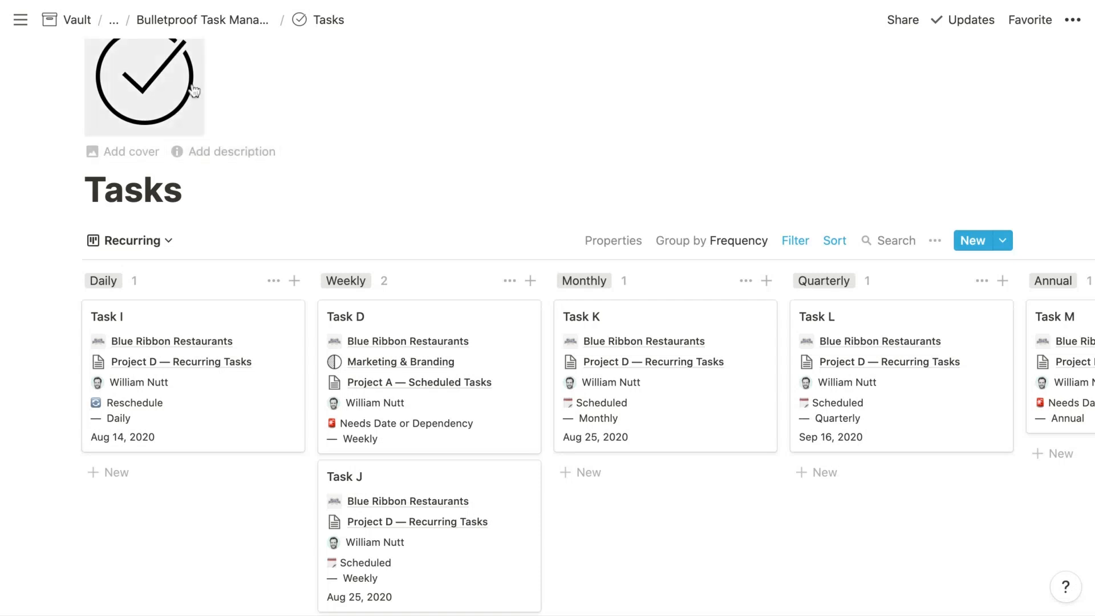
Return to the Bulletproof Task Management demo page and open the Projects database to view its Active & Upcoming gallery
{"action": "left_click", "coordinate": [158, 24]}
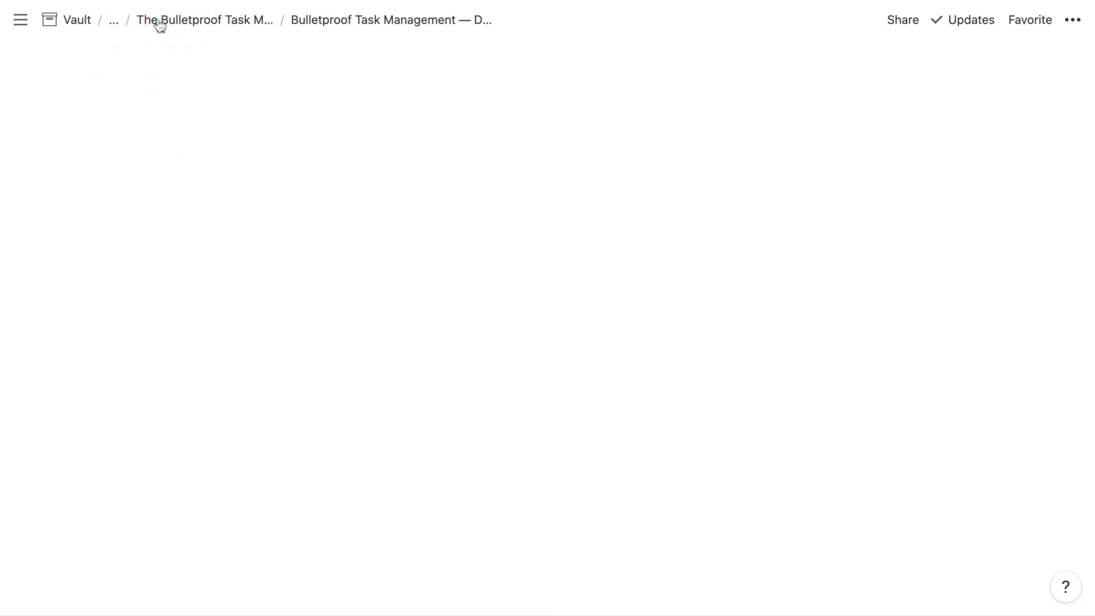
{"action": "scroll", "coordinate": [159, 324], "scroll_direction": "down", "scroll_amount": 2}
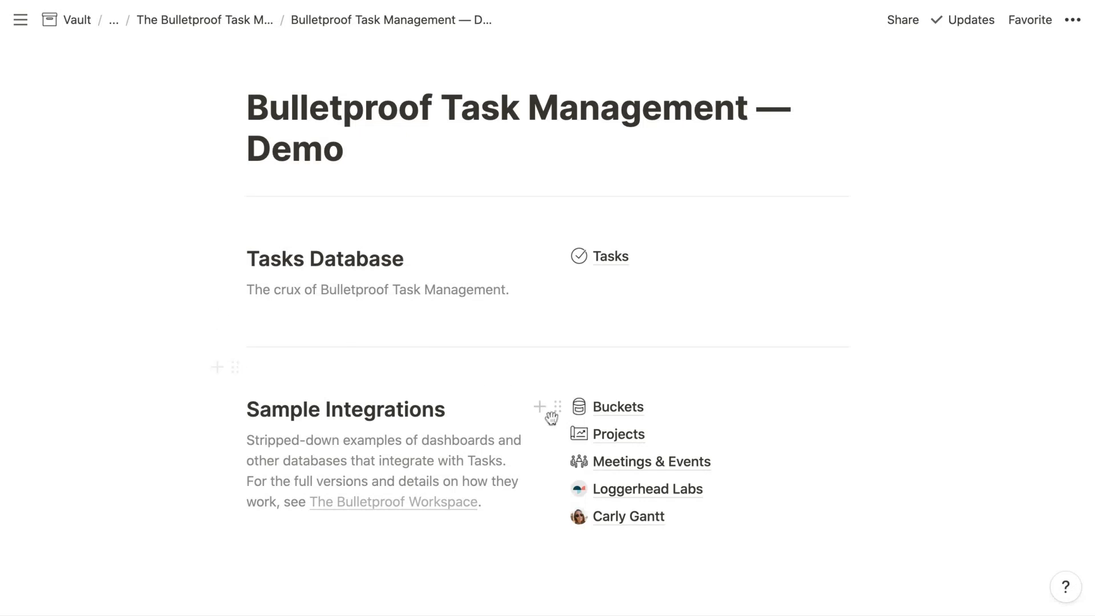
{"action": "left_click", "coordinate": [613, 437]}
{"action": "scroll", "coordinate": [458, 283], "scroll_direction": "down", "scroll_amount": 1}
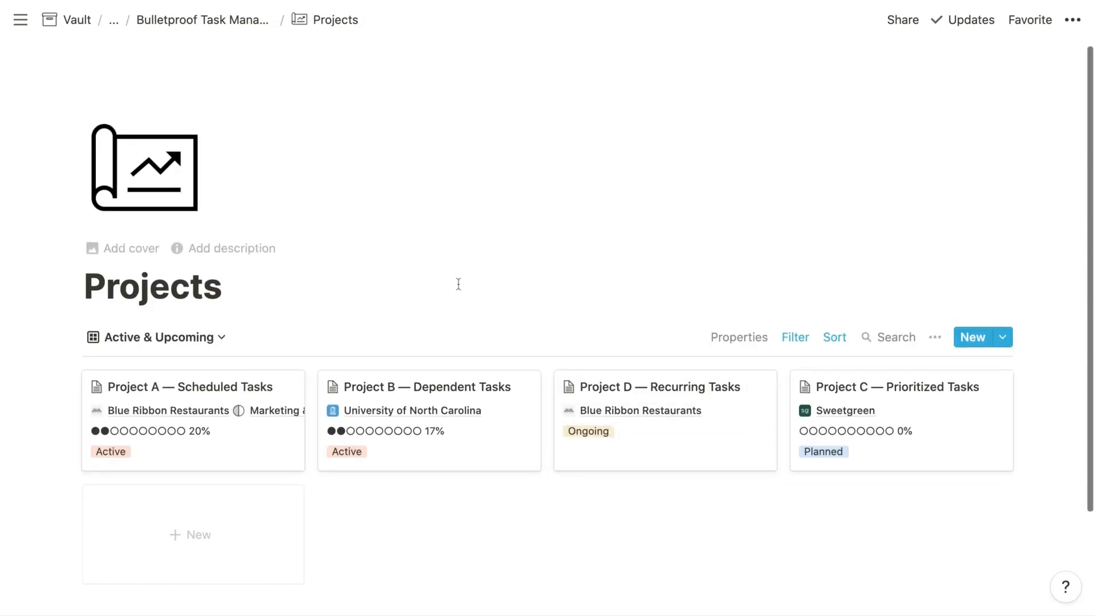
{"action": "scroll", "coordinate": [459, 284], "scroll_direction": "down", "scroll_amount": 2}
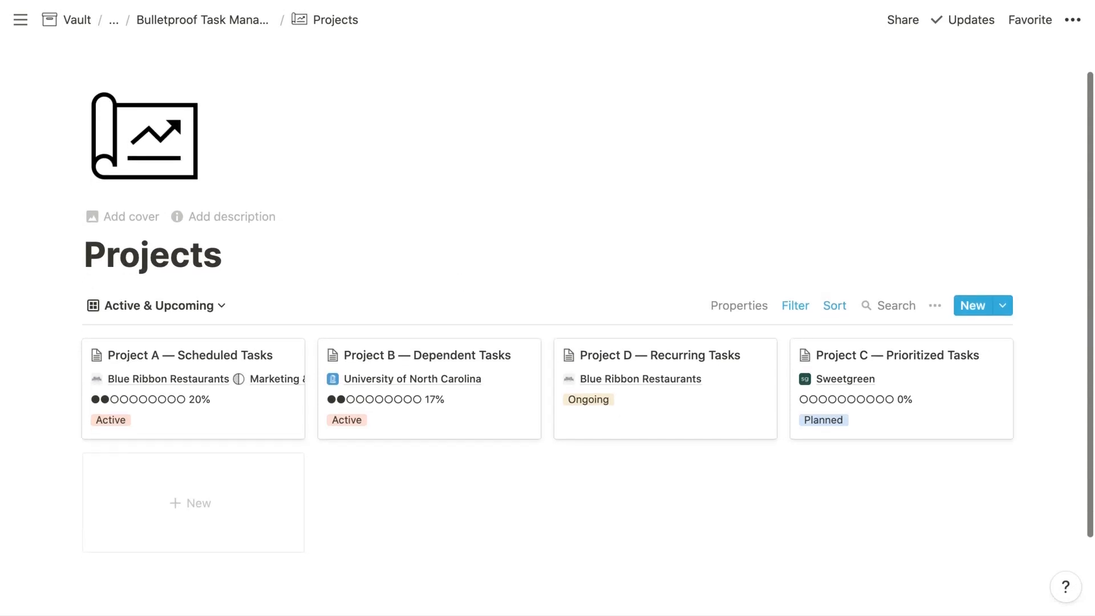
{"action": "scroll", "coordinate": [587, 308], "scroll_direction": "down", "scroll_amount": 1}
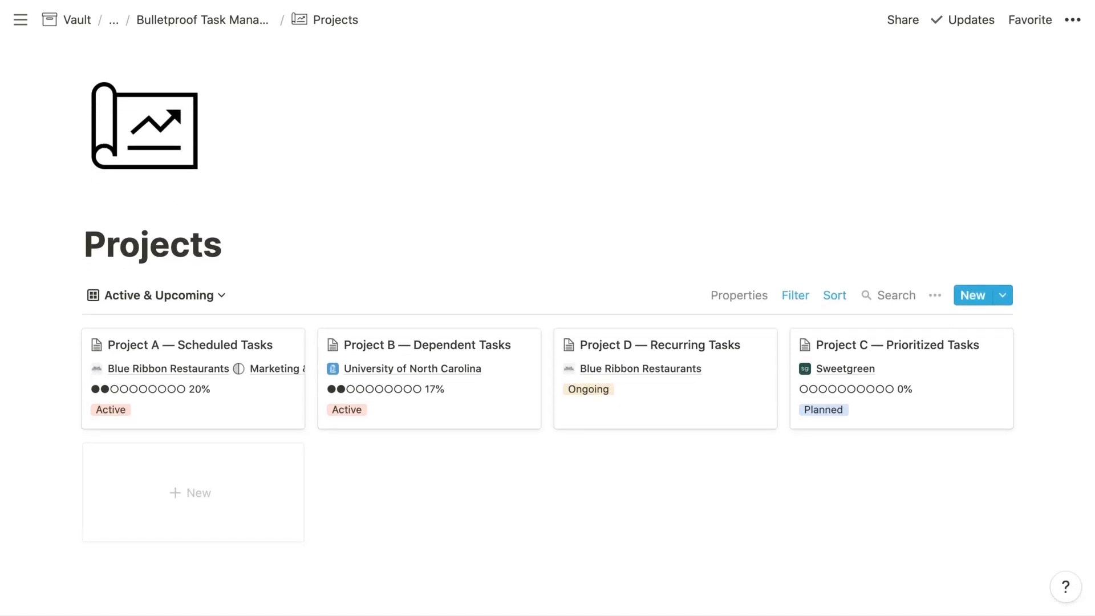
Open Project A — Scheduled Tasks as a full page and go to its embedded Tasks table
{"action": "left_click", "coordinate": [215, 357]}
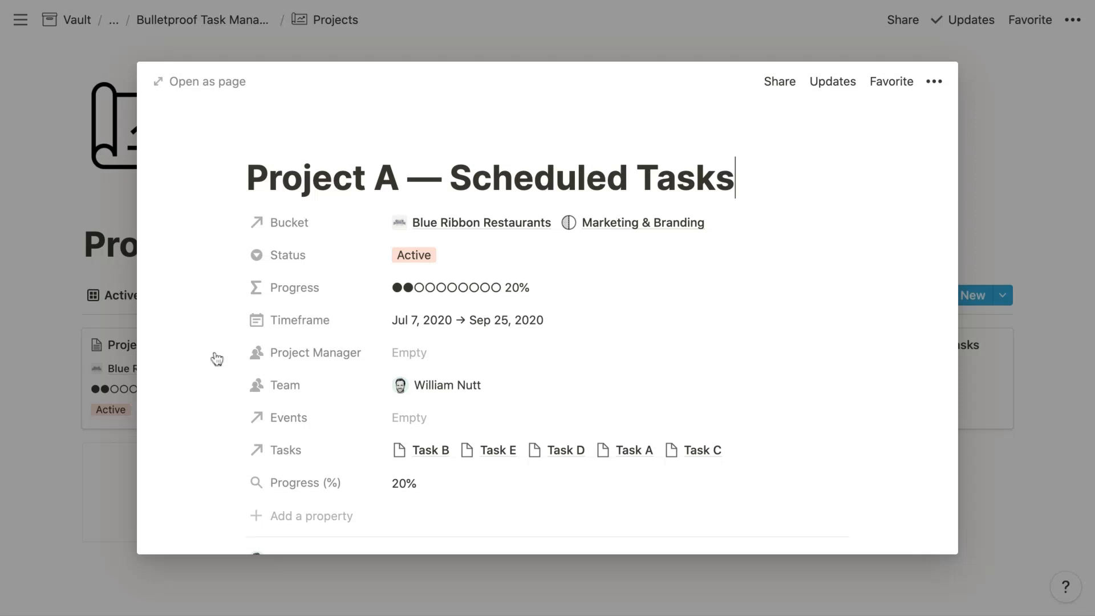
{"action": "left_click", "coordinate": [215, 84]}
{"action": "scroll", "coordinate": [185, 360], "scroll_direction": "down", "scroll_amount": 5}
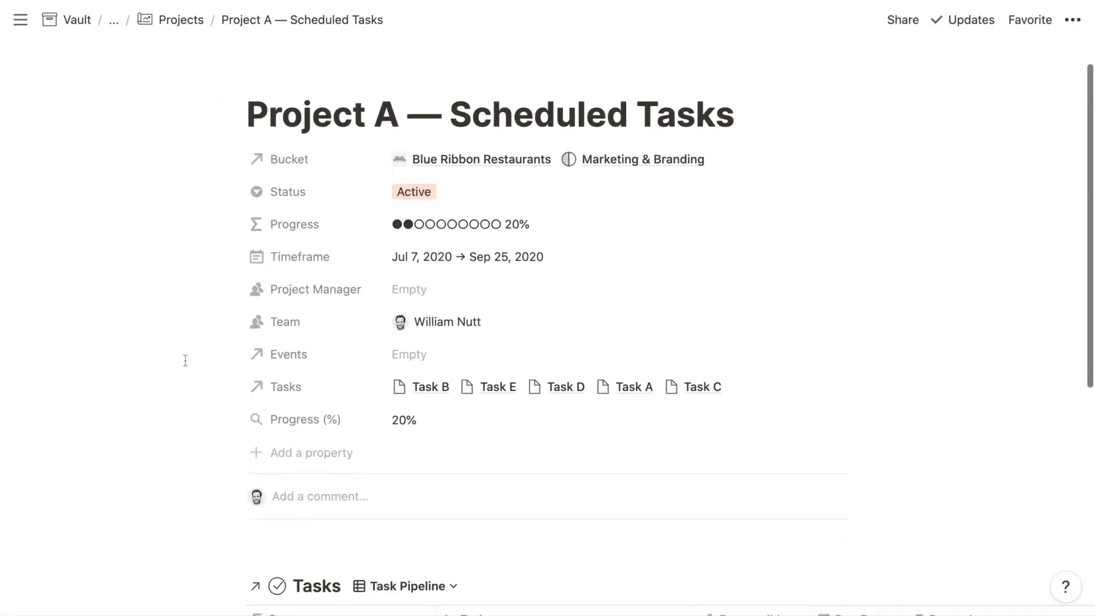
{"action": "scroll", "coordinate": [185, 361], "scroll_direction": "down", "scroll_amount": 6}
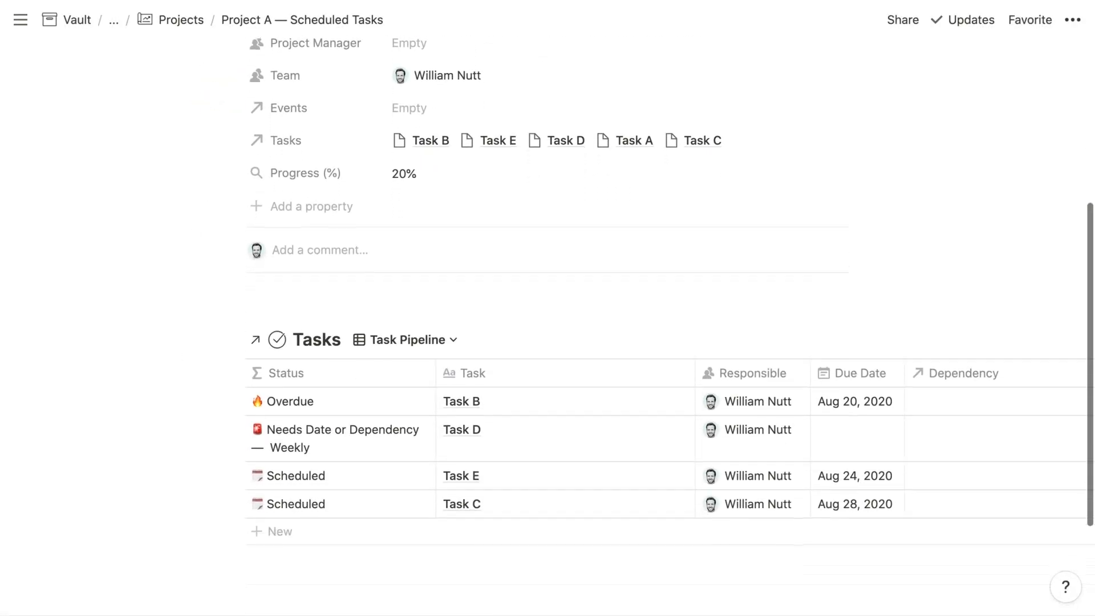
{"action": "scroll", "coordinate": [669, 302], "scroll_direction": "down", "scroll_amount": 1}
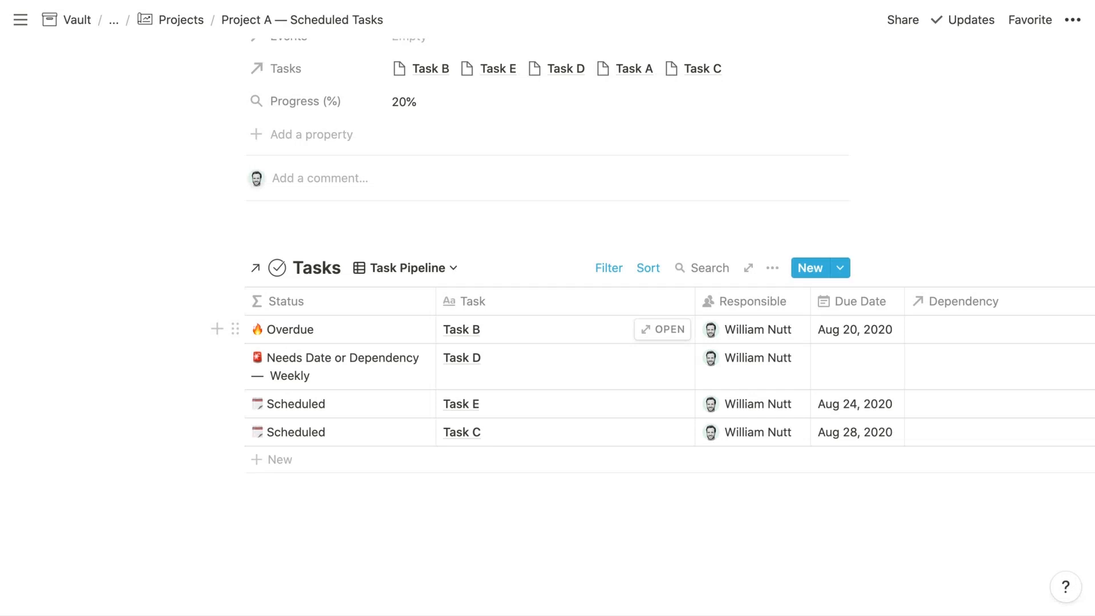
Review the columns of Project A's Task Pipeline view, from Status and Due Date through Dependency, Frequency and Complete
{"action": "scroll", "coordinate": [778, 341], "scroll_direction": "right", "scroll_amount": 6}
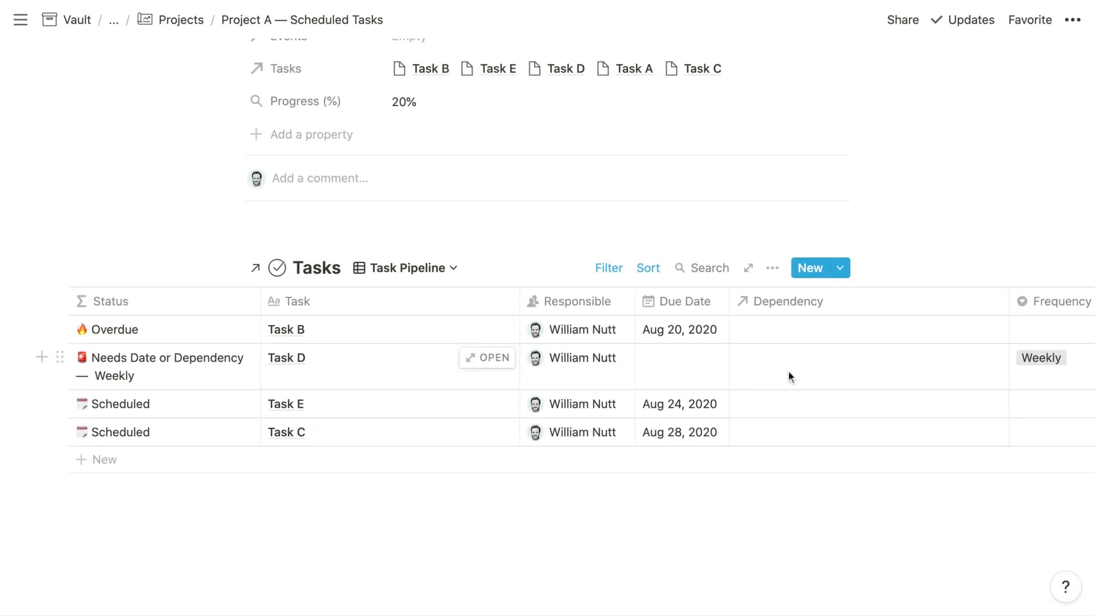
{"action": "scroll", "coordinate": [788, 370], "scroll_direction": "right", "scroll_amount": 1}
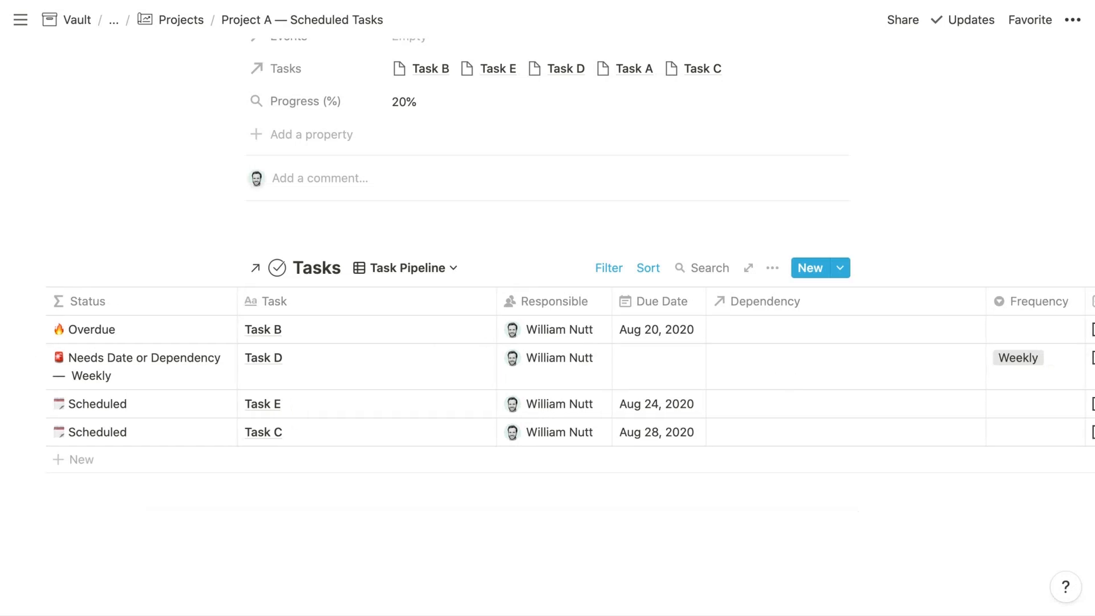
{"action": "scroll", "coordinate": [564, 376], "scroll_direction": "right", "scroll_amount": 2}
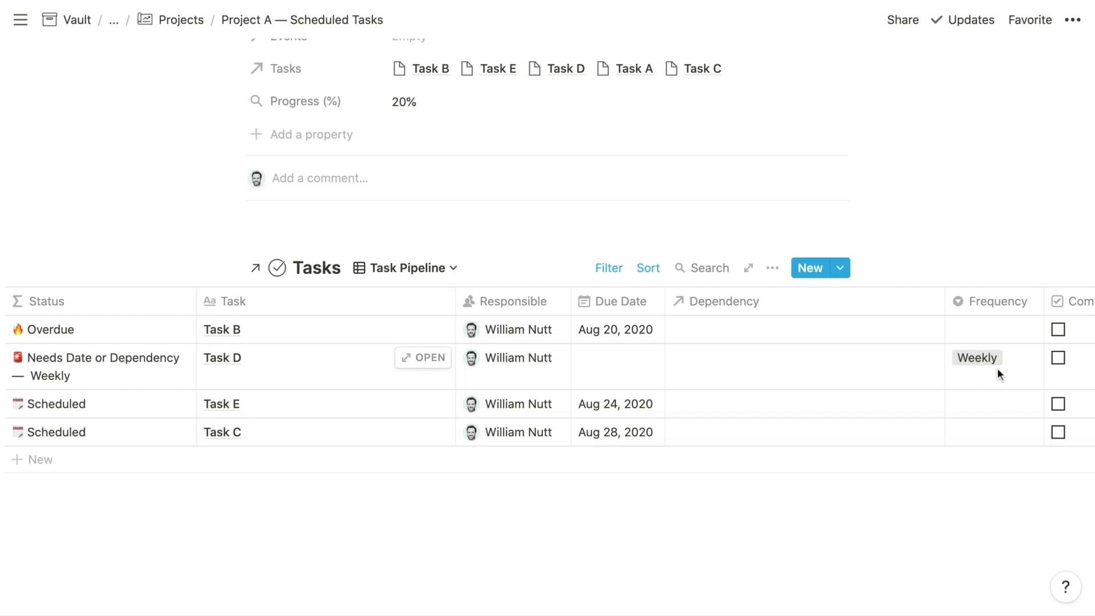
{"action": "scroll", "coordinate": [823, 365], "scroll_direction": "left", "scroll_amount": 3}
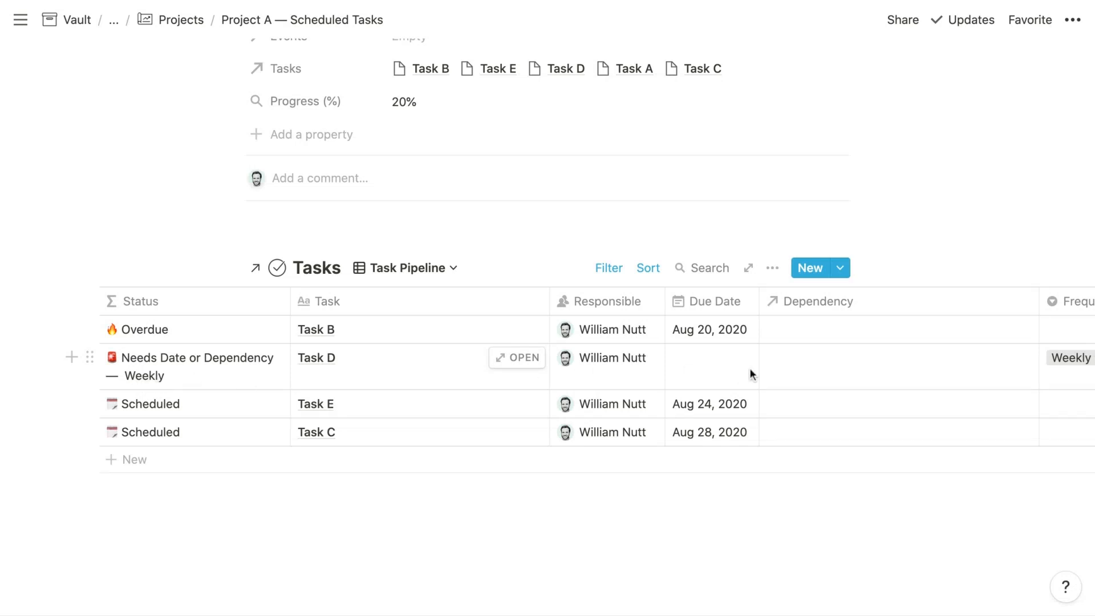
{"action": "scroll", "coordinate": [857, 378], "scroll_direction": "right", "scroll_amount": 5}
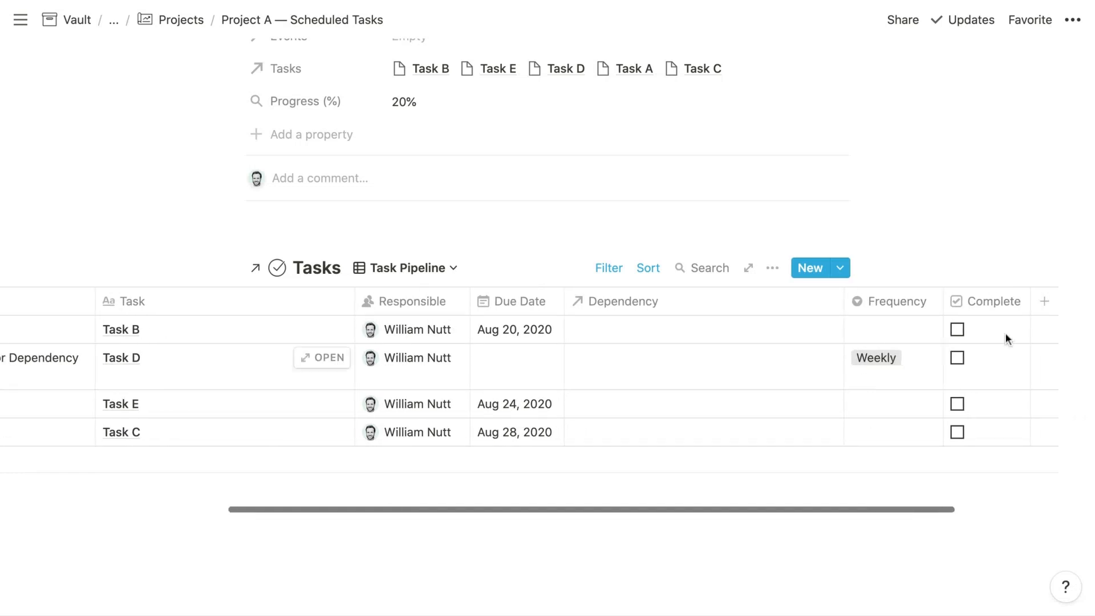
{"action": "scroll", "coordinate": [663, 375], "scroll_direction": "left", "scroll_amount": 2}
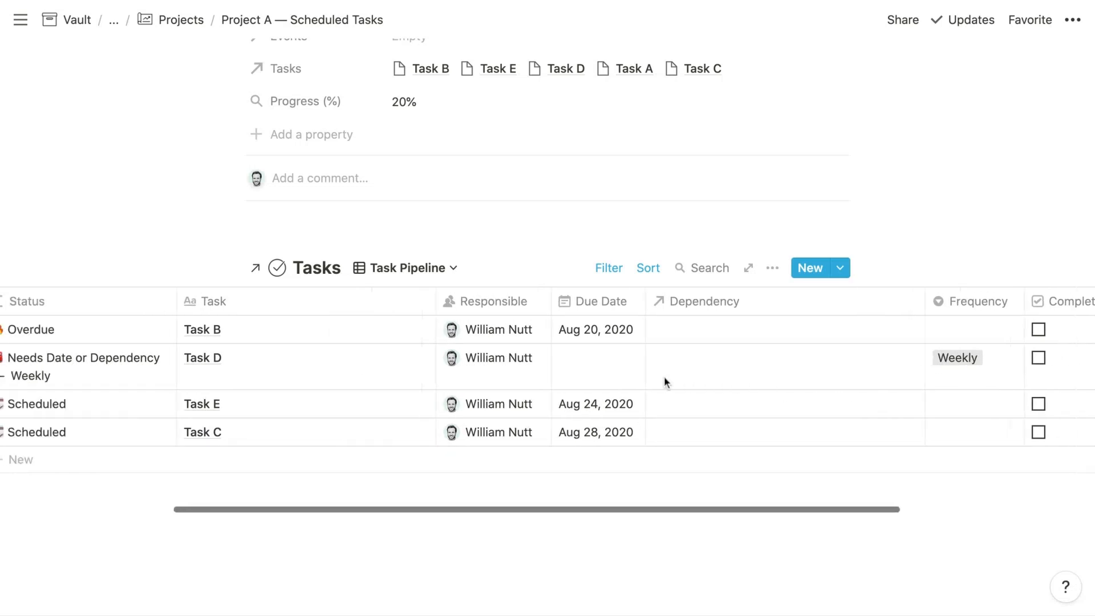
{"action": "scroll", "coordinate": [664, 375], "scroll_direction": "left", "scroll_amount": 3}
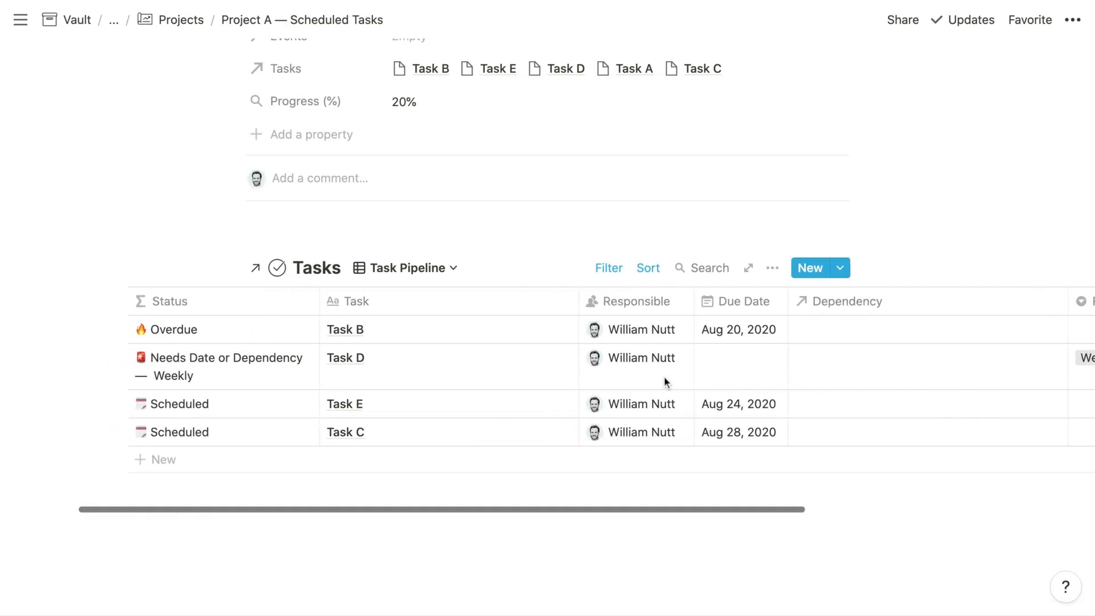
Switch Project A's Tasks table to the Recurring view and look across its frequency groups from Daily to Annual
{"action": "left_click", "coordinate": [431, 274]}
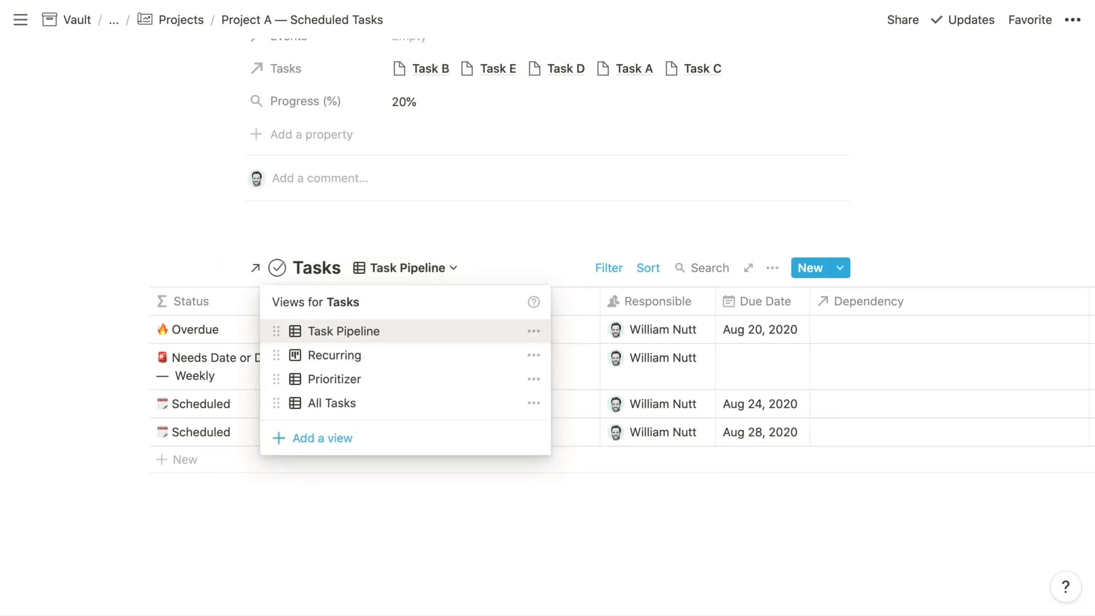
{"action": "left_click", "coordinate": [423, 356]}
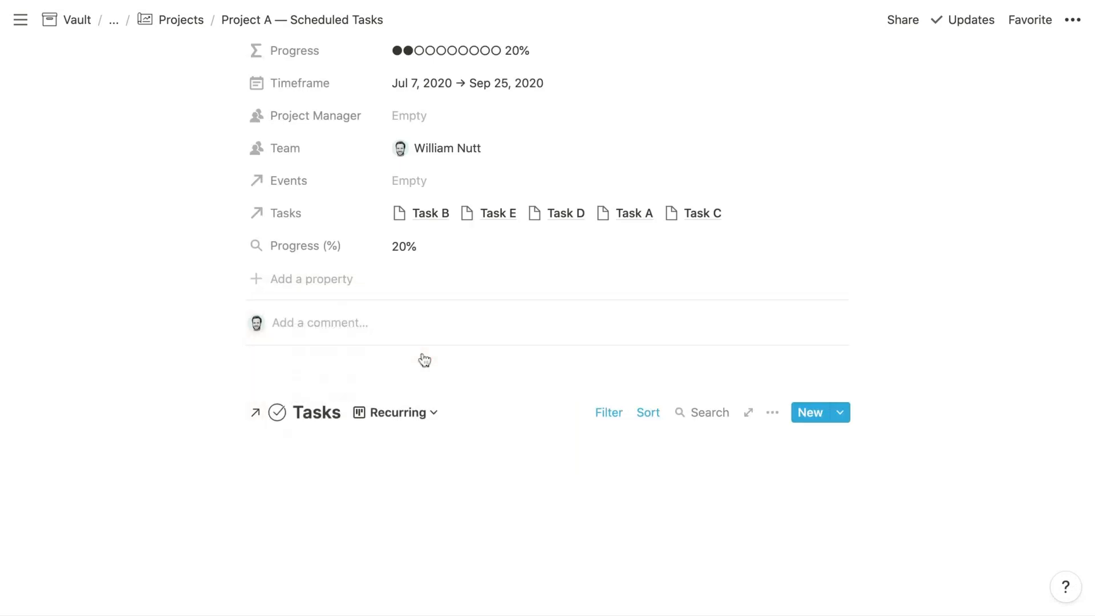
{"action": "scroll", "coordinate": [199, 326], "scroll_direction": "down", "scroll_amount": 1}
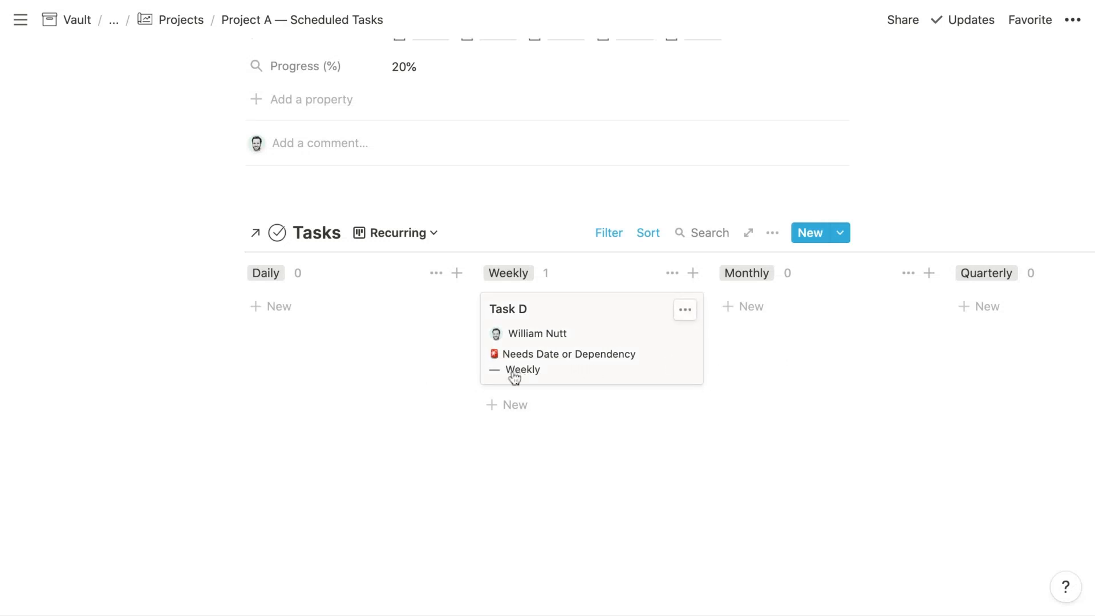
{"action": "scroll", "coordinate": [819, 379], "scroll_direction": "right", "scroll_amount": 5}
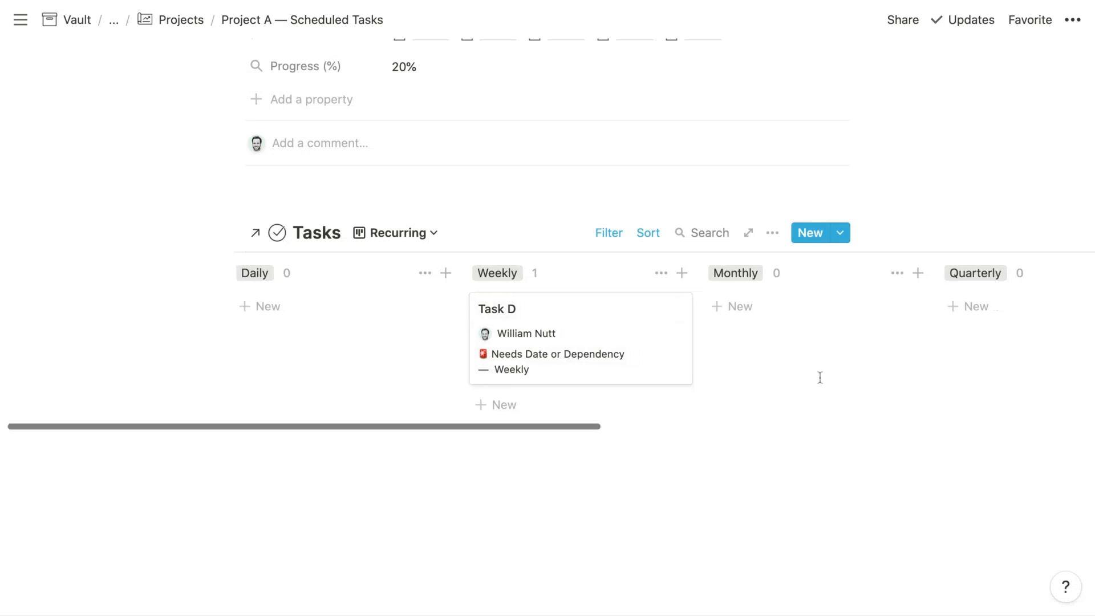
{"action": "scroll", "coordinate": [820, 377], "scroll_direction": "right", "scroll_amount": 5}
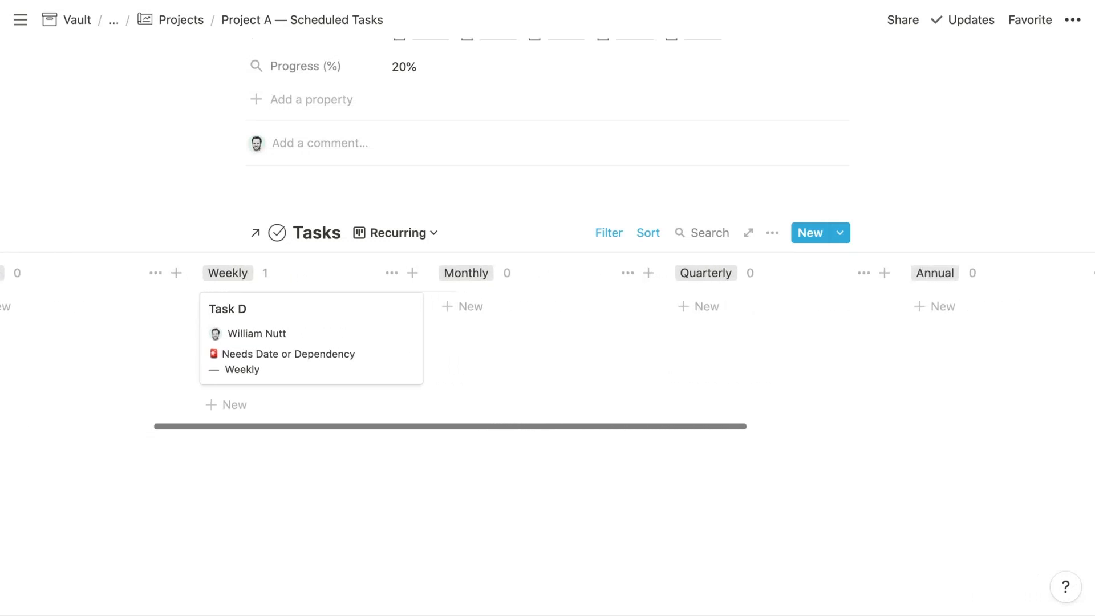
{"action": "scroll", "coordinate": [547, 342], "scroll_direction": "left", "scroll_amount": 8}
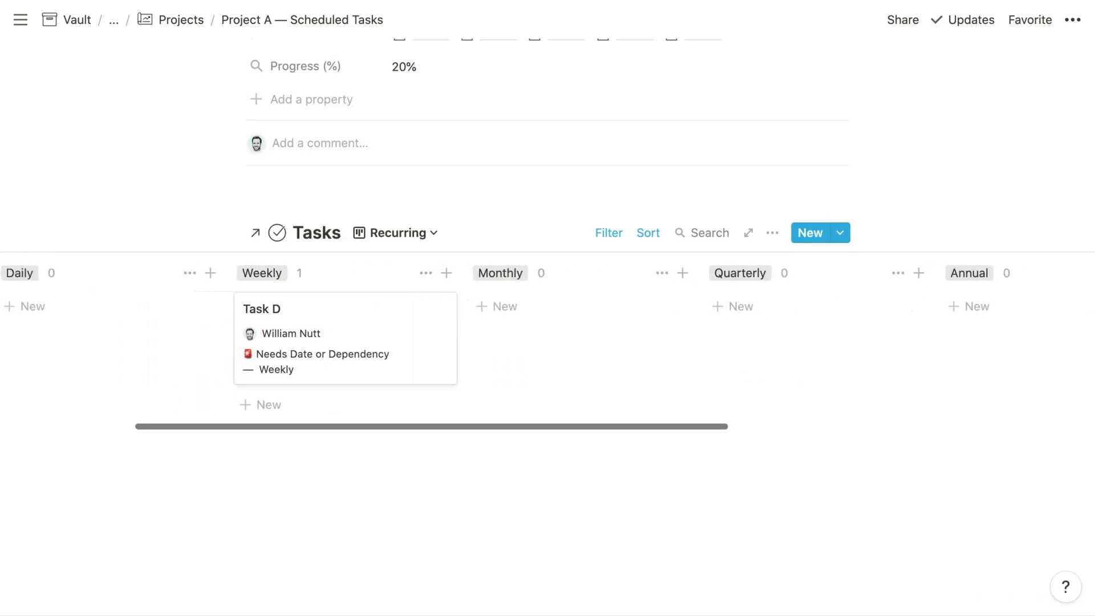
{"action": "scroll", "coordinate": [548, 342], "scroll_direction": "left", "scroll_amount": 1}
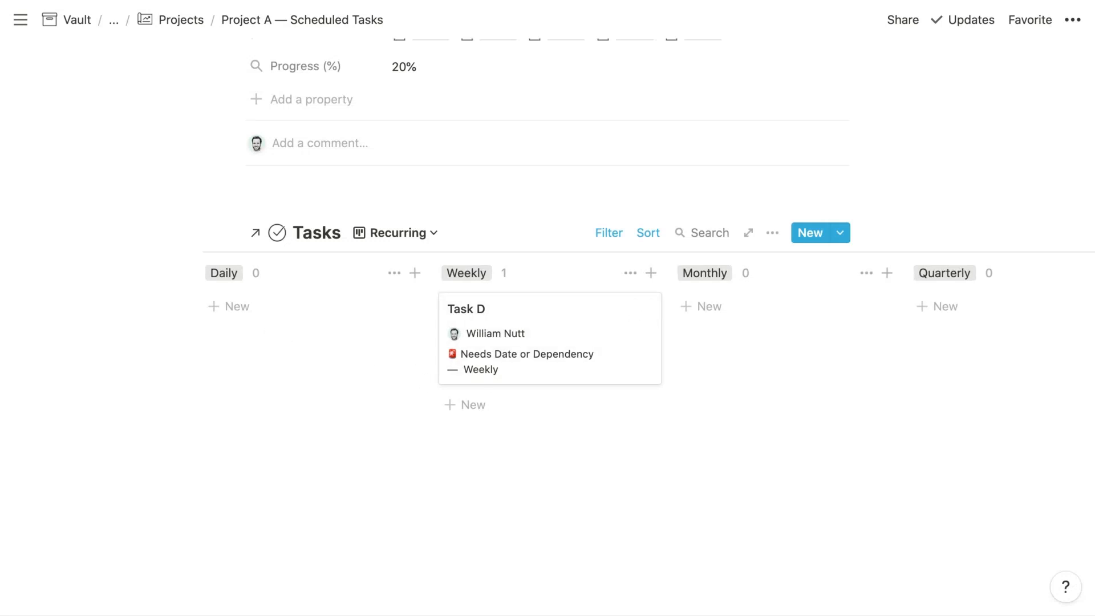
Switch Project A's Tasks to the Prioritizer view and review the Urgency, Impact, Workload, Enjoyment and Priority columns
{"action": "left_click", "coordinate": [379, 235]}
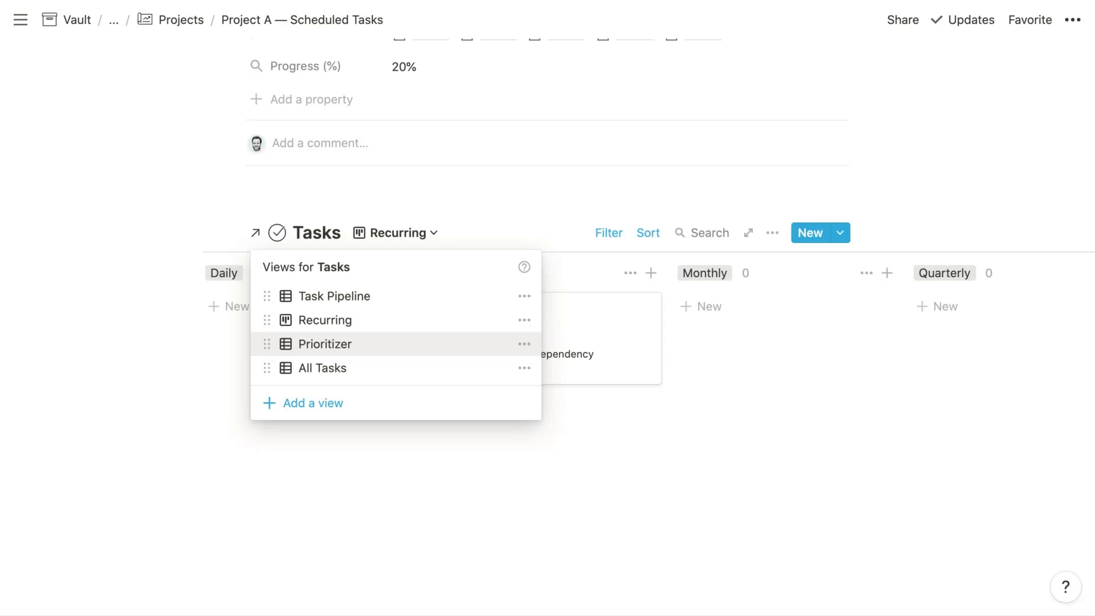
{"action": "left_click", "coordinate": [324, 343]}
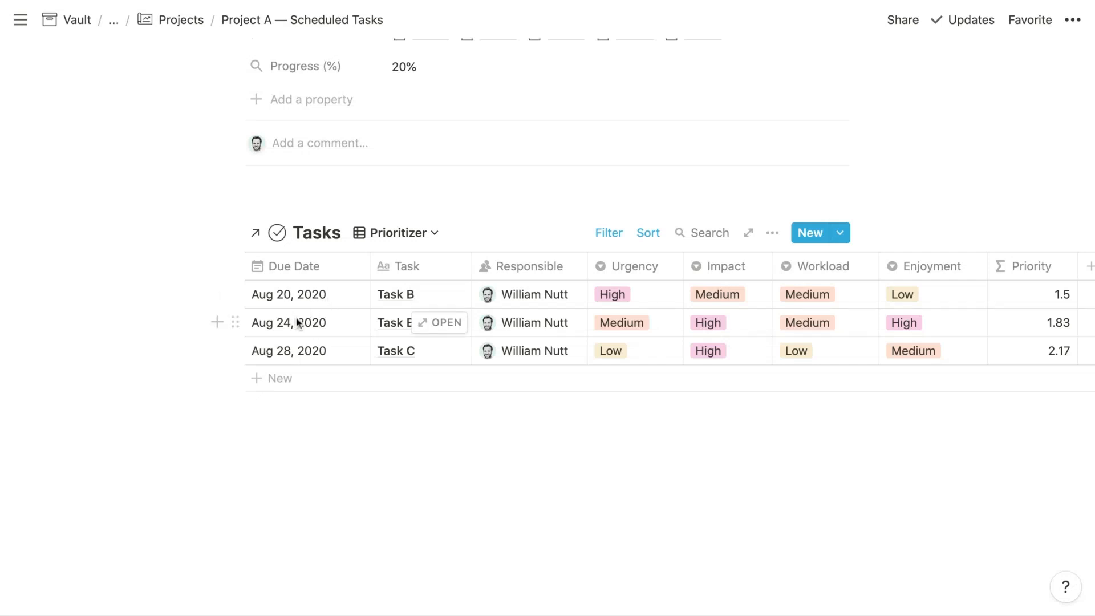
{"action": "scroll", "coordinate": [545, 311], "scroll_direction": "right", "scroll_amount": 3}
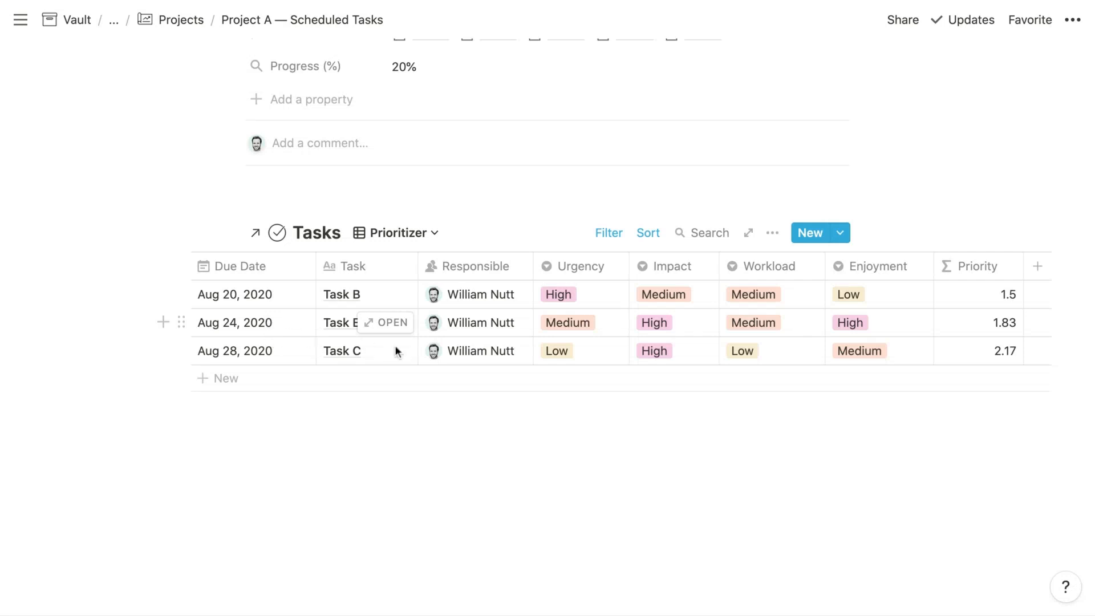
Switch Project A's Tasks to the All Tasks view and review its task rows alongside the project's properties
{"action": "left_click", "coordinate": [408, 237]}
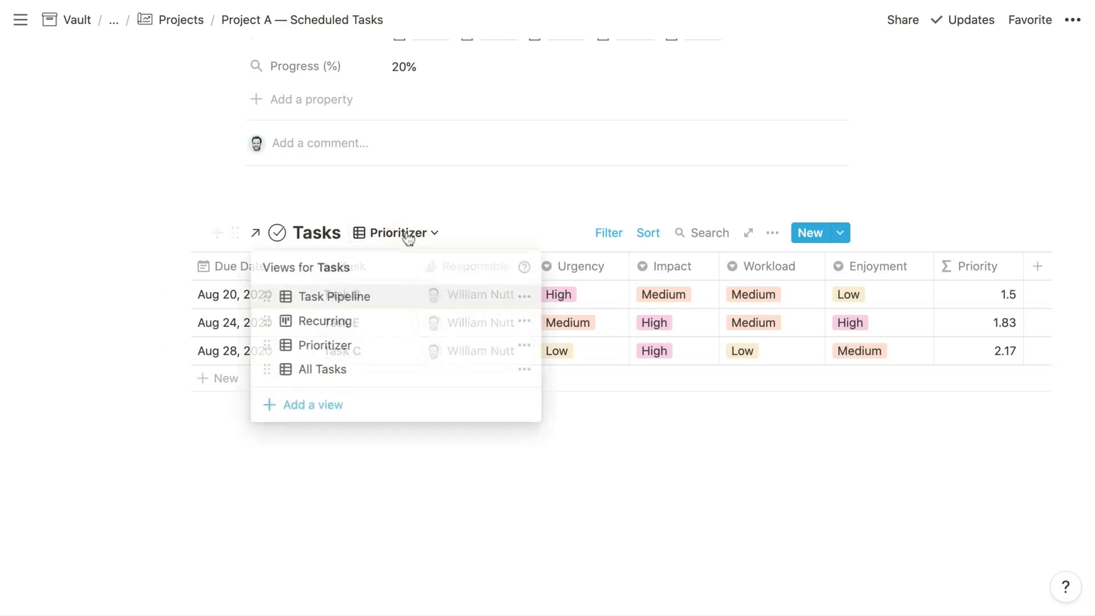
{"action": "left_click", "coordinate": [397, 371]}
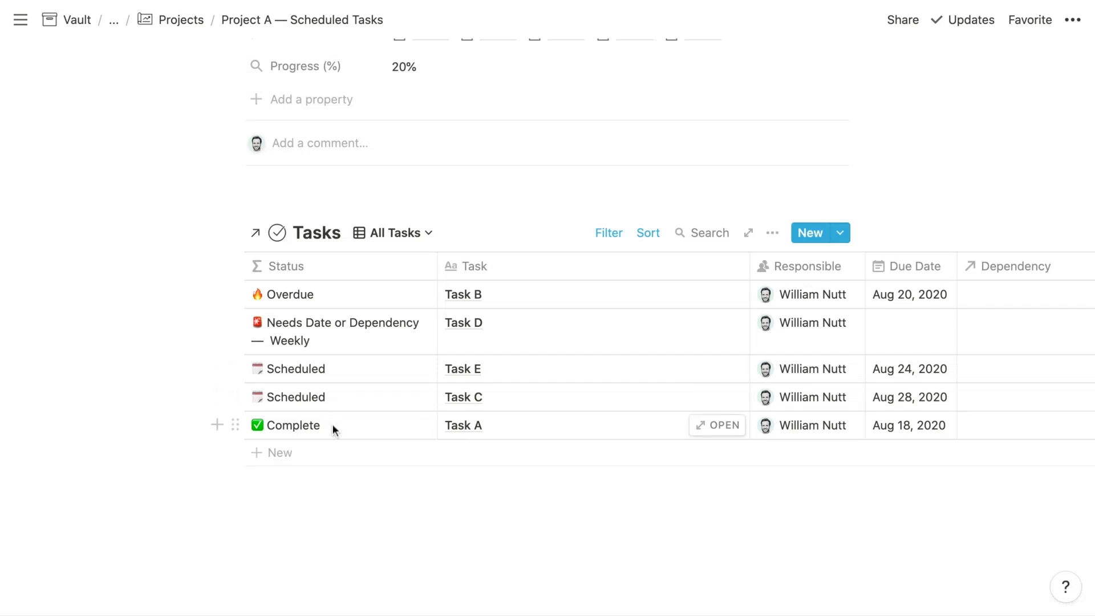
{"action": "scroll", "coordinate": [657, 361], "scroll_direction": "up", "scroll_amount": 1}
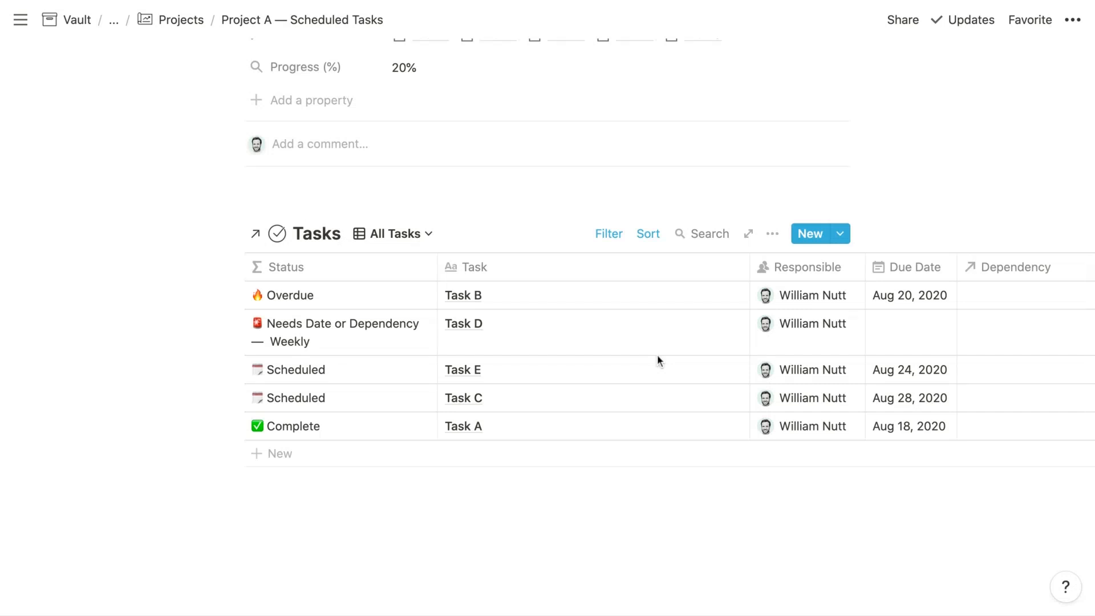
{"action": "scroll", "coordinate": [657, 357], "scroll_direction": "up", "scroll_amount": 2}
{"action": "scroll", "coordinate": [657, 356], "scroll_direction": "up", "scroll_amount": 5}
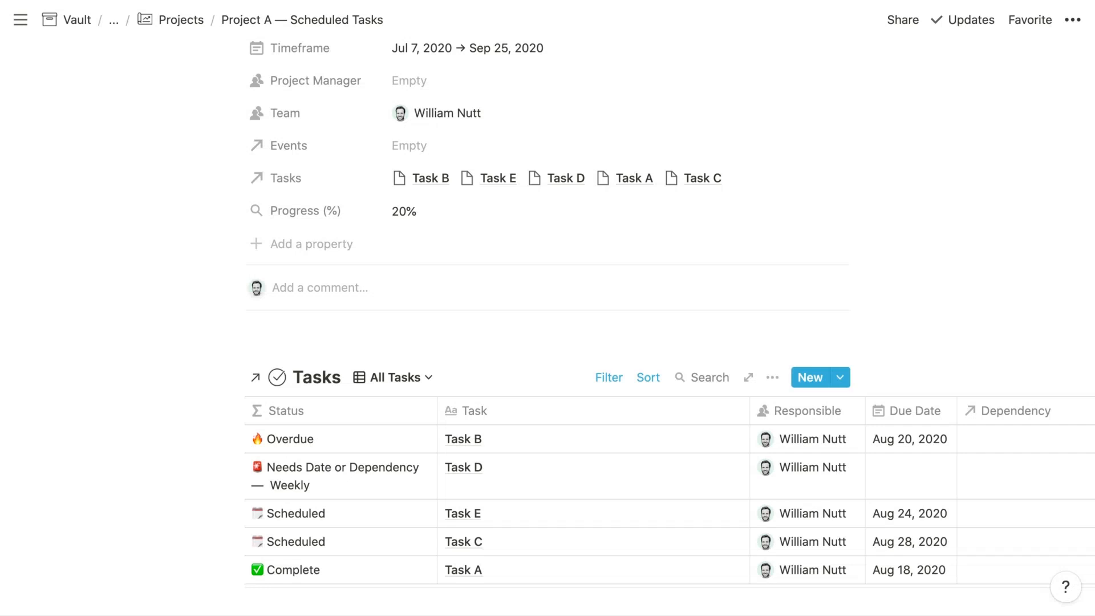
{"action": "scroll", "coordinate": [633, 421], "scroll_direction": "up", "scroll_amount": 1}
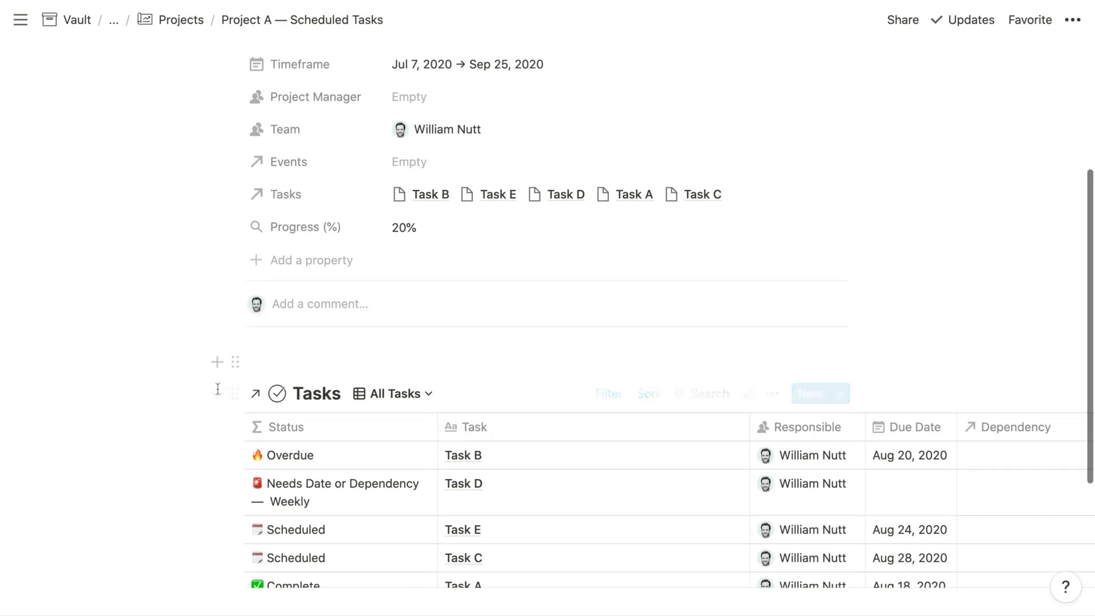
Set Project A's embedded Tasks table back to the Task Pipeline view
{"action": "scroll", "coordinate": [162, 413], "scroll_direction": "down", "scroll_amount": 4}
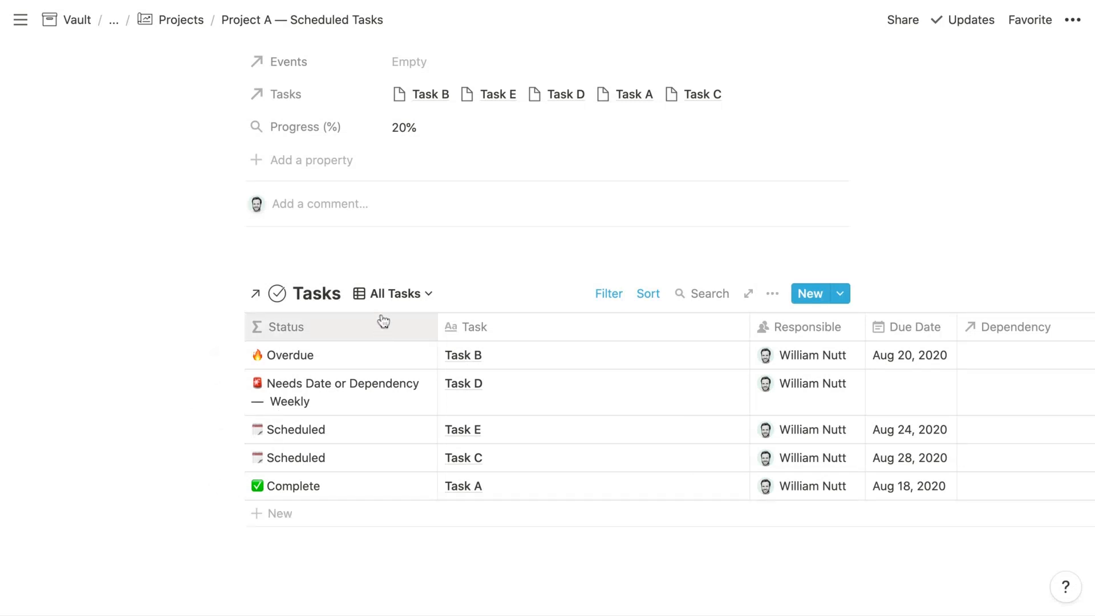
{"action": "left_click", "coordinate": [397, 293]}
{"action": "left_click", "coordinate": [343, 358]}
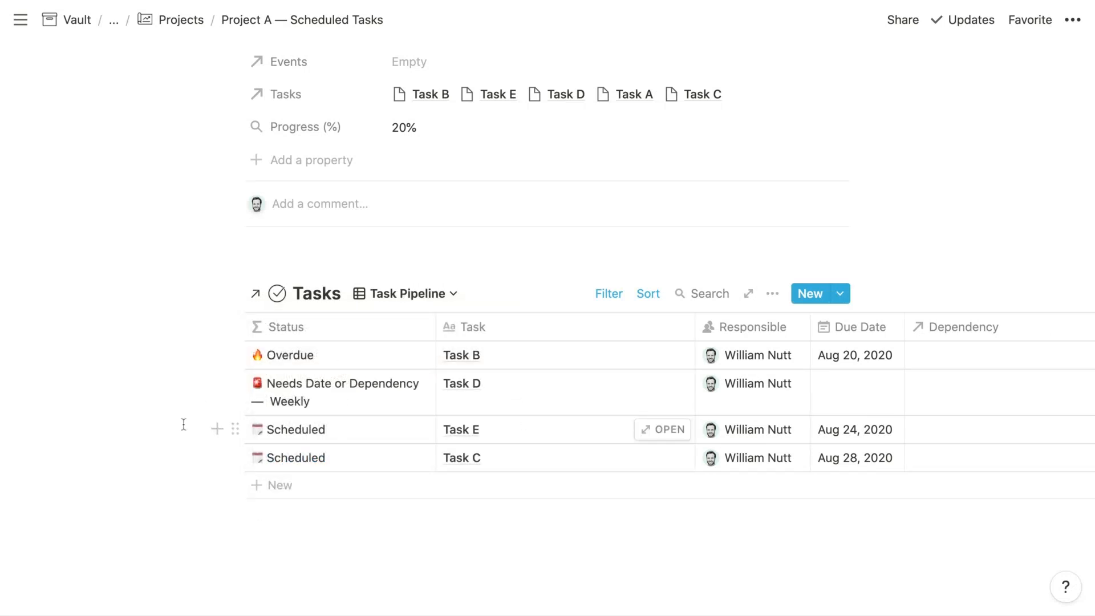
Finish reviewing Project A's properties and Task Pipeline, and return to the Bulletproof Task Management — Demo page
{"action": "scroll", "coordinate": [183, 425], "scroll_direction": "down", "scroll_amount": 1}
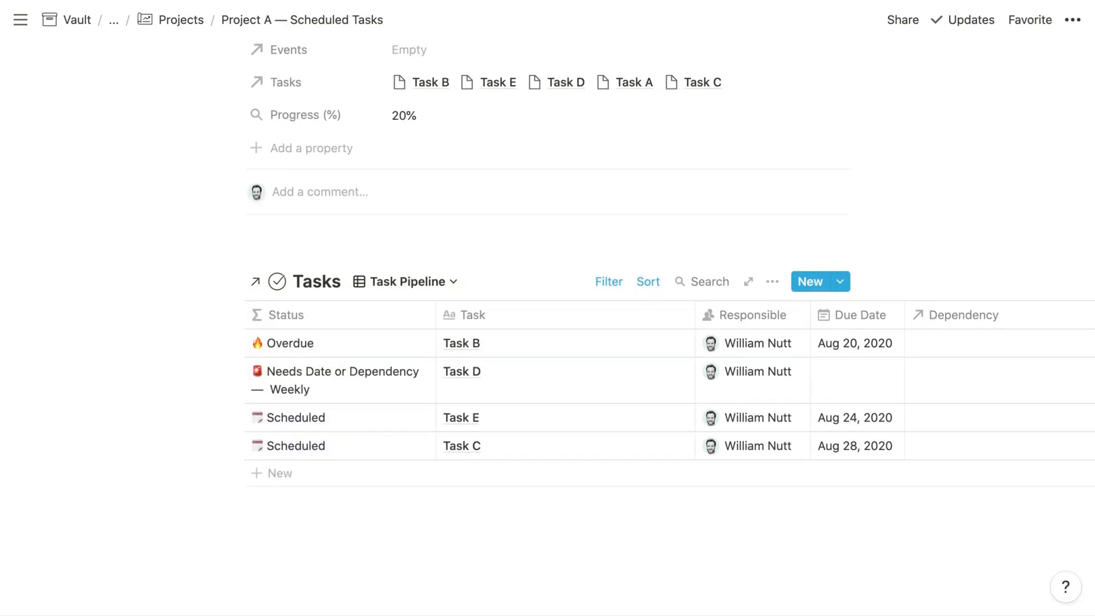
{"action": "scroll", "coordinate": [183, 424], "scroll_direction": "up", "scroll_amount": 2}
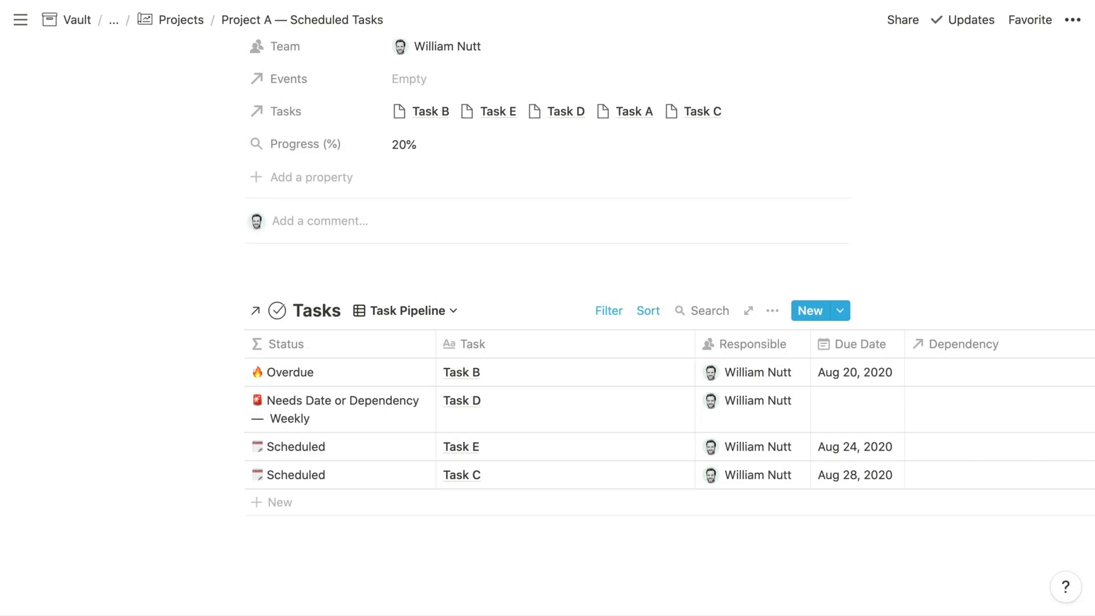
{"action": "scroll", "coordinate": [669, 287], "scroll_direction": "up", "scroll_amount": 5}
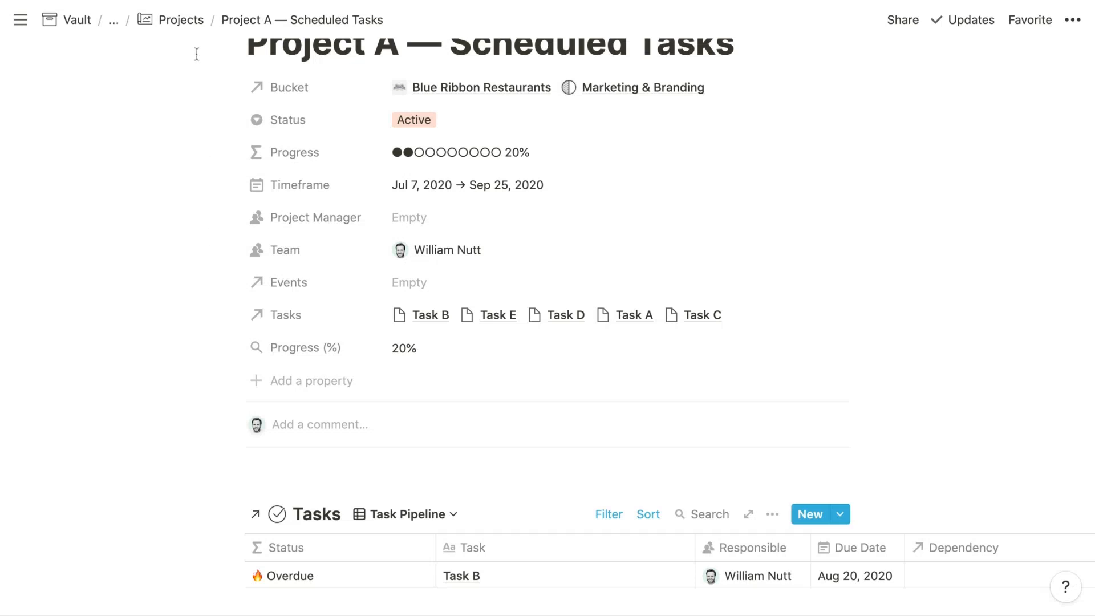
{"action": "left_click", "coordinate": [187, 26]}
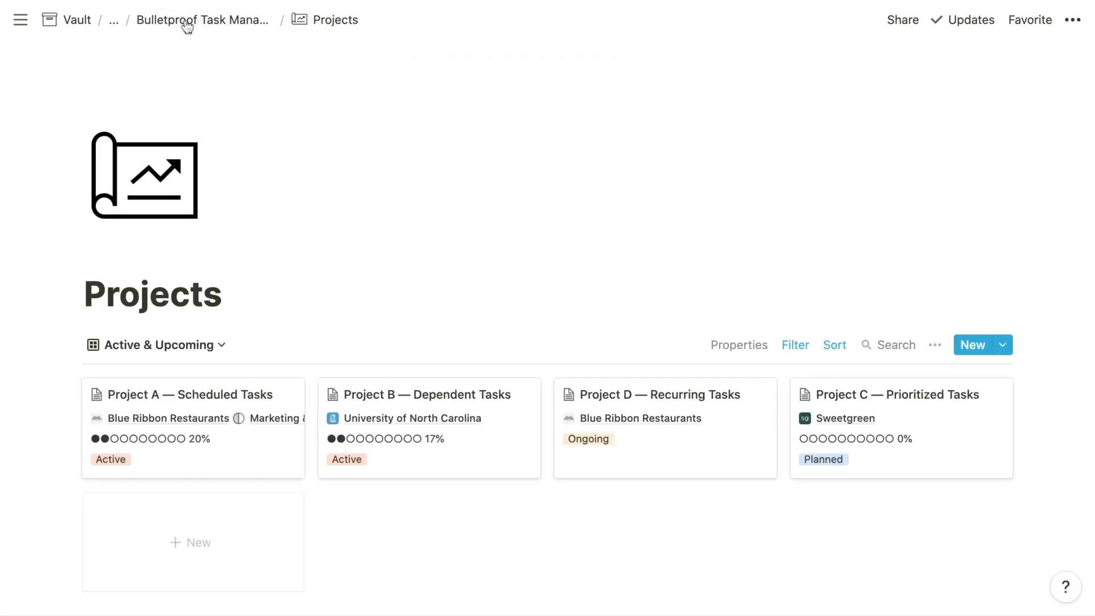
{"action": "left_click", "coordinate": [204, 23]}
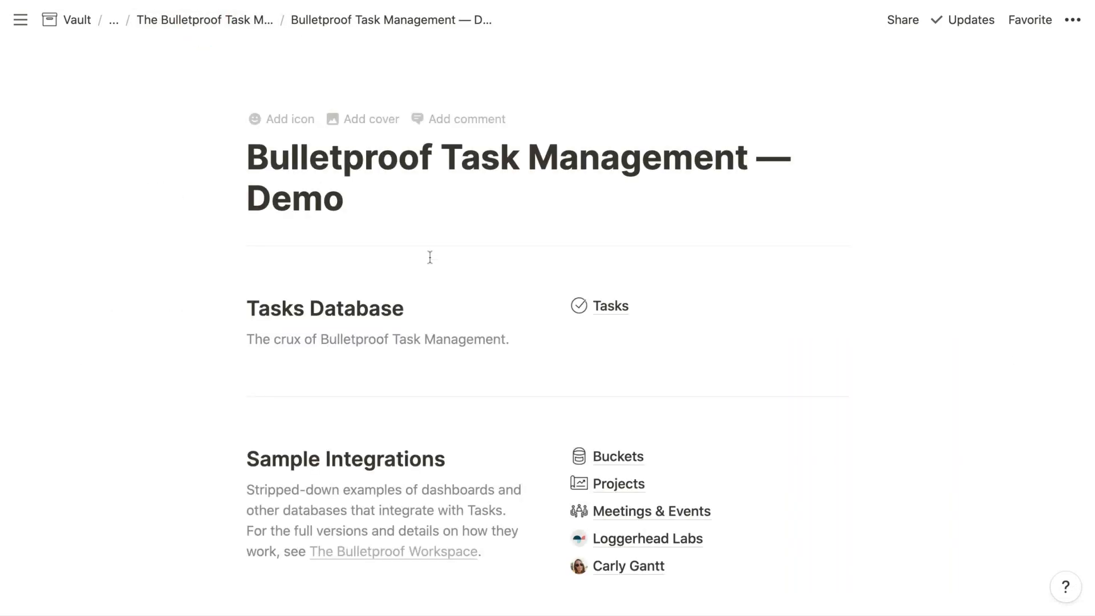
Open the Meetings & Events database from Sample Integrations and show its Project Kick-off B meeting as a full page
{"action": "scroll", "coordinate": [433, 294], "scroll_direction": "down", "scroll_amount": 1}
{"action": "scroll", "coordinate": [434, 295], "scroll_direction": "down", "scroll_amount": 2}
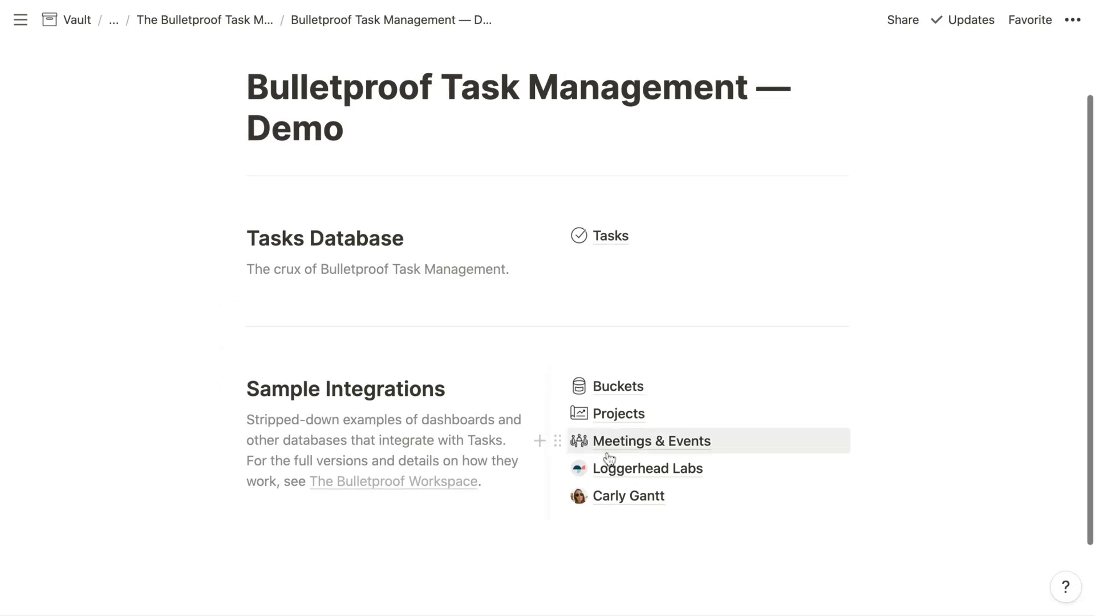
{"action": "left_click", "coordinate": [644, 450]}
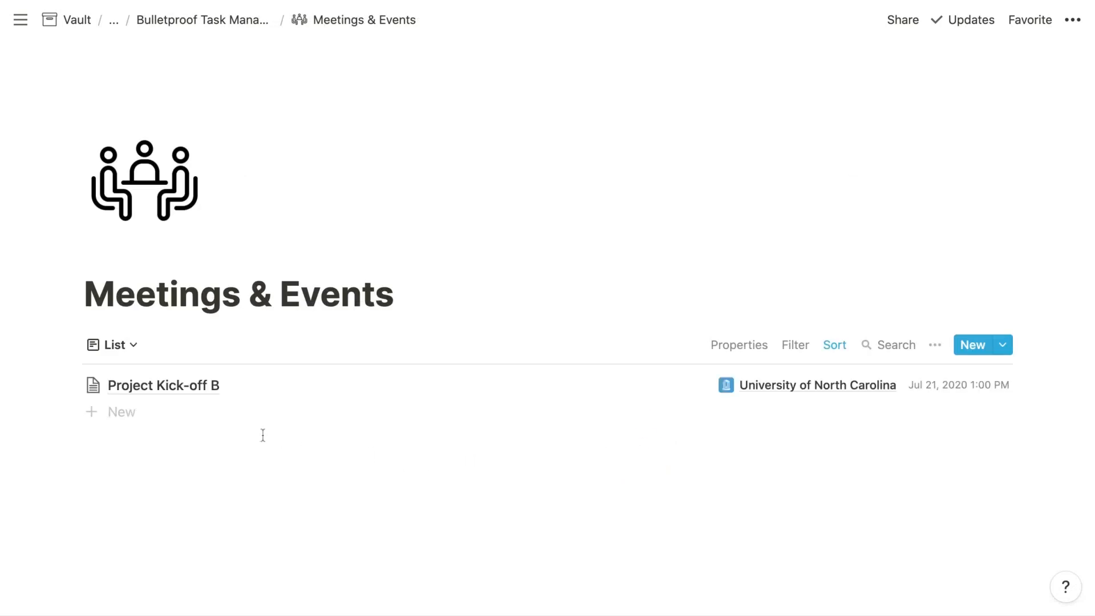
{"action": "left_click", "coordinate": [178, 391]}
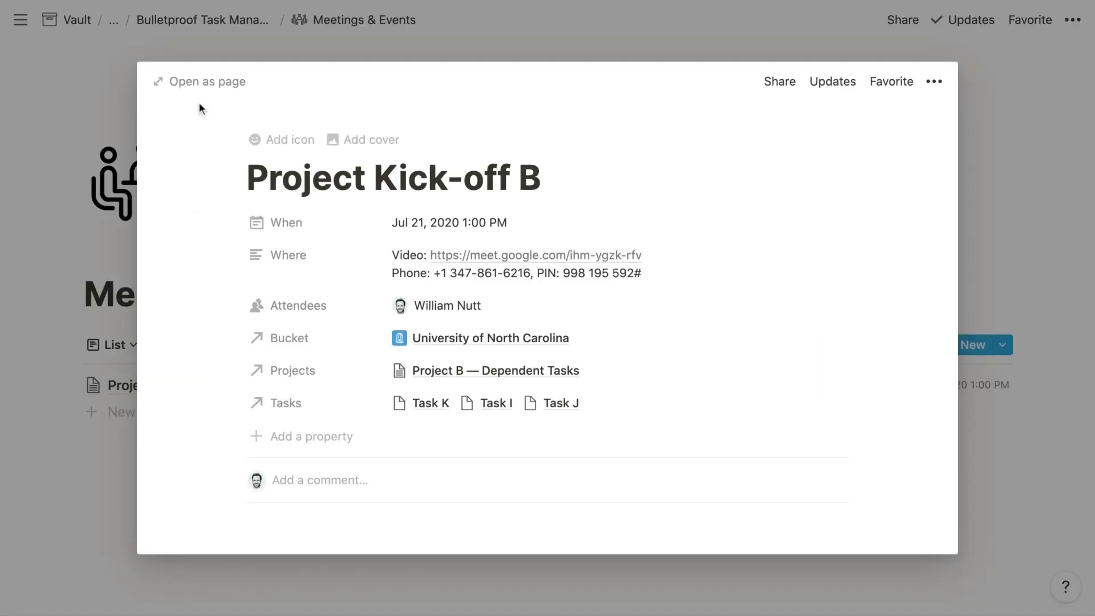
{"action": "left_click", "coordinate": [206, 83]}
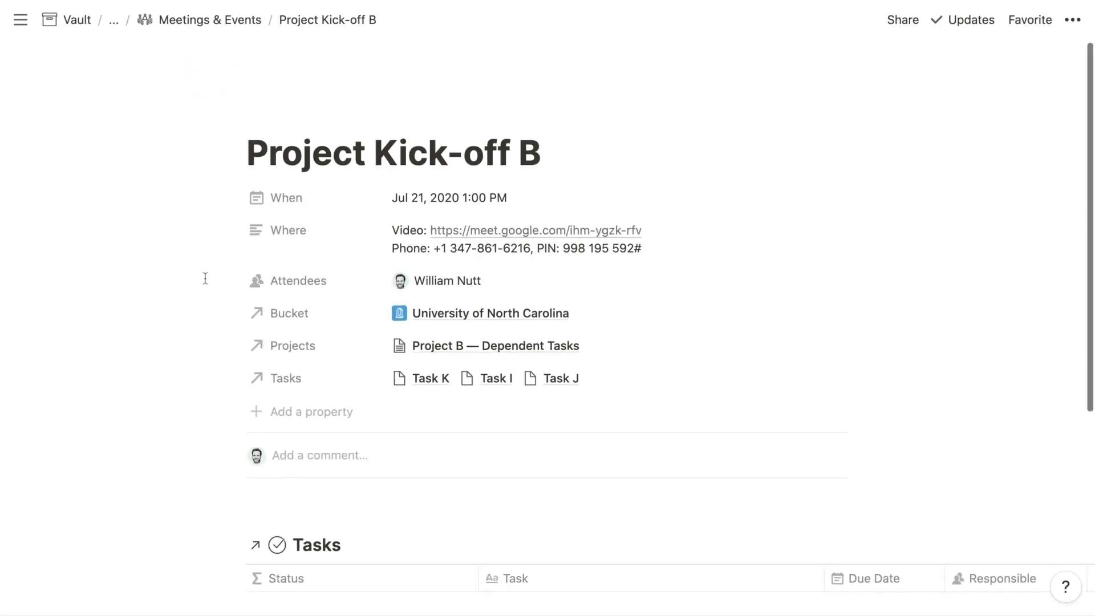
Review Project Kick-off B's properties and the linked Tasks table beneath them
{"action": "scroll", "coordinate": [205, 278], "scroll_direction": "down", "scroll_amount": 3}
{"action": "scroll", "coordinate": [206, 279], "scroll_direction": "down", "scroll_amount": 5}
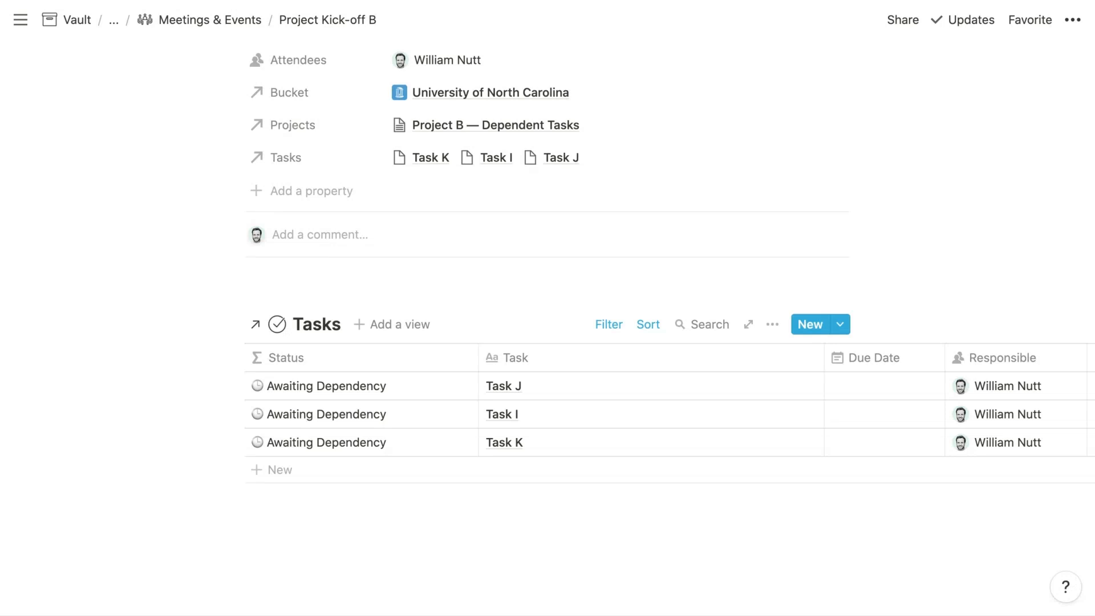
{"action": "scroll", "coordinate": [547, 285], "scroll_direction": "up", "scroll_amount": 3}
{"action": "scroll", "coordinate": [548, 285], "scroll_direction": "down", "scroll_amount": 1}
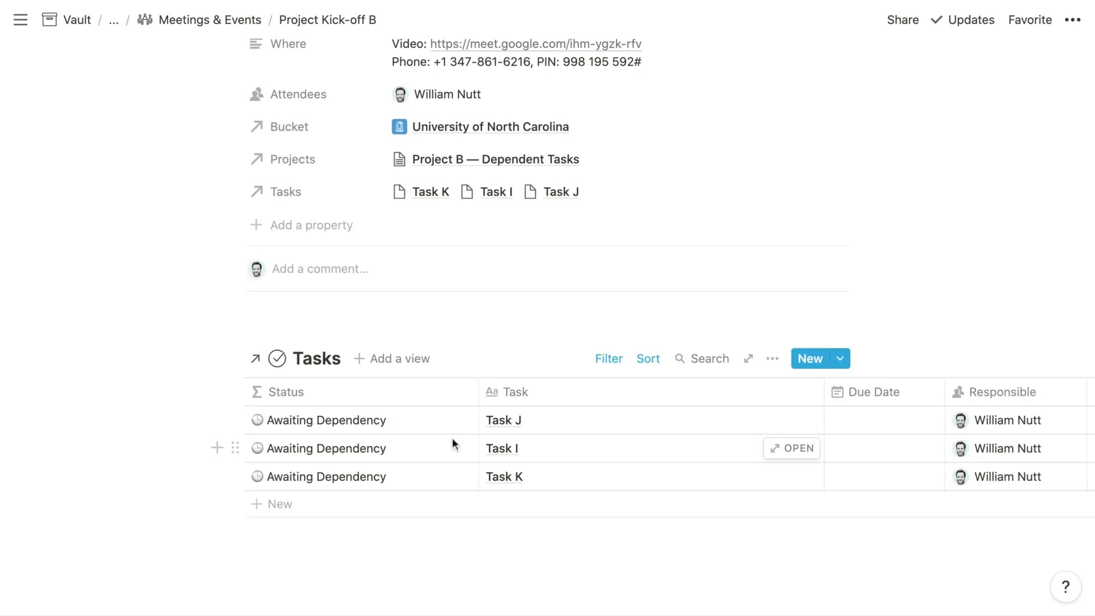
{"action": "scroll", "coordinate": [665, 423], "scroll_direction": "down", "scroll_amount": 1}
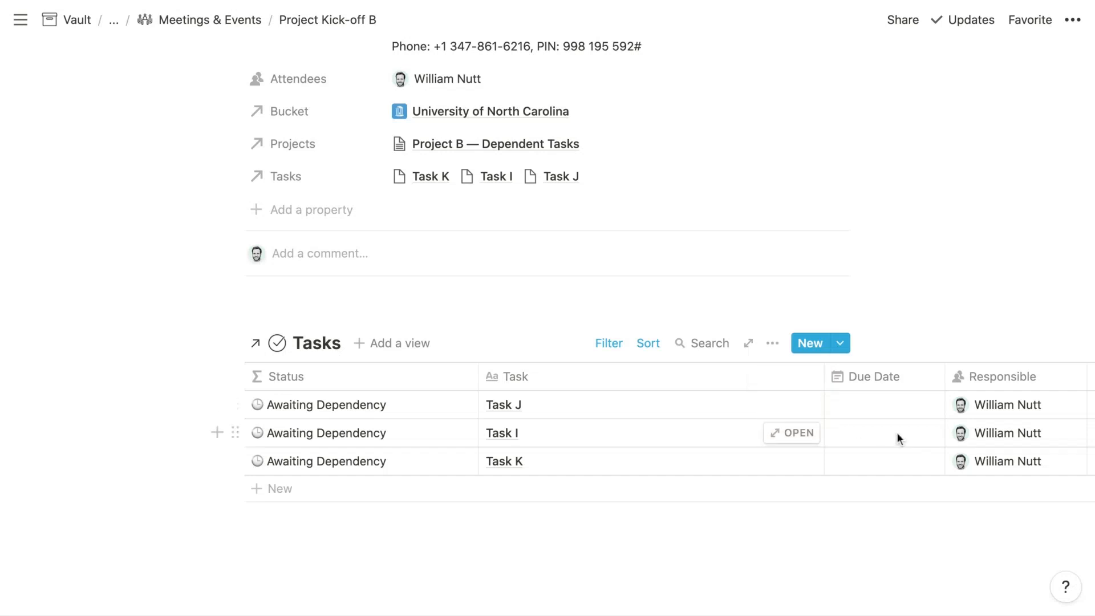
Examine the meeting's Tasks table across its Status, Due Date, Responsible, Project and Dependency columns
{"action": "scroll", "coordinate": [898, 438], "scroll_direction": "right", "scroll_amount": 5}
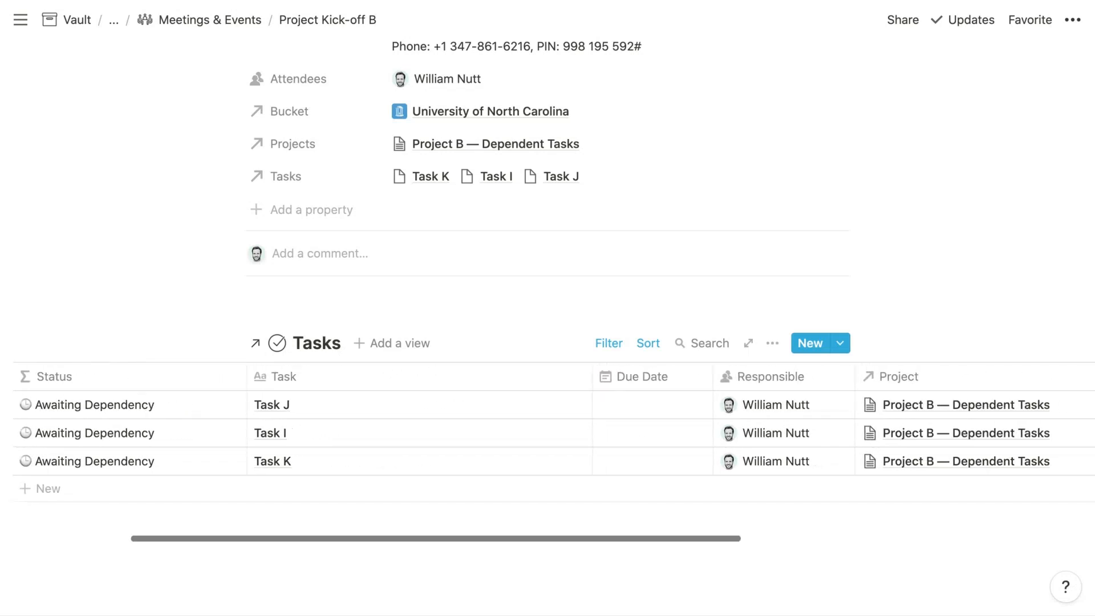
{"action": "scroll", "coordinate": [571, 433], "scroll_direction": "right", "scroll_amount": 8}
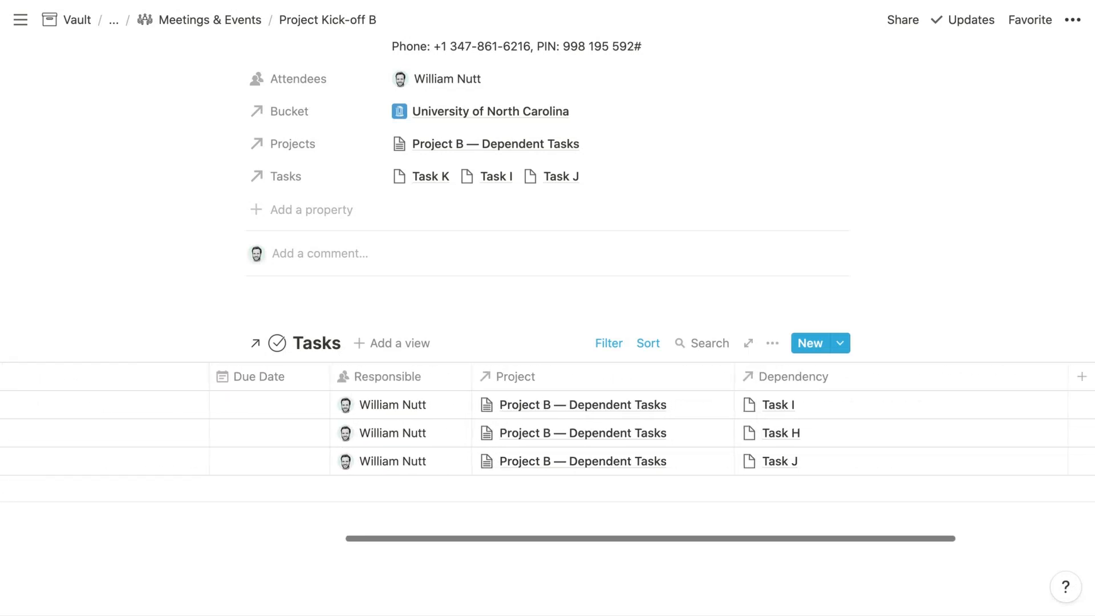
{"action": "scroll", "coordinate": [570, 433], "scroll_direction": "right", "scroll_amount": 2}
{"action": "scroll", "coordinate": [570, 433], "scroll_direction": "left", "scroll_amount": 3}
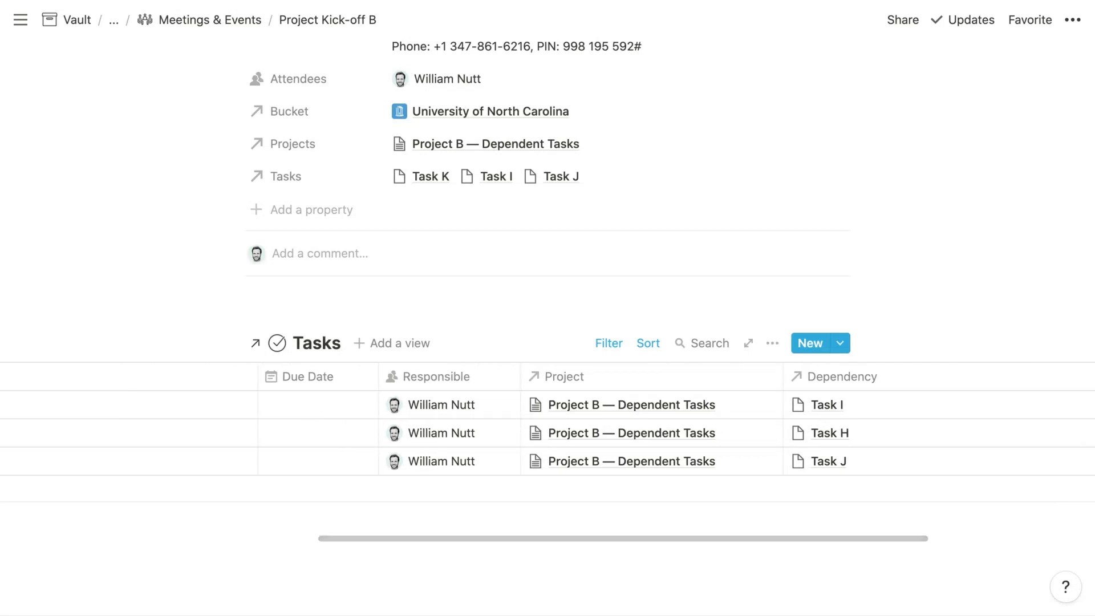
{"action": "scroll", "coordinate": [571, 434], "scroll_direction": "left", "scroll_amount": 10}
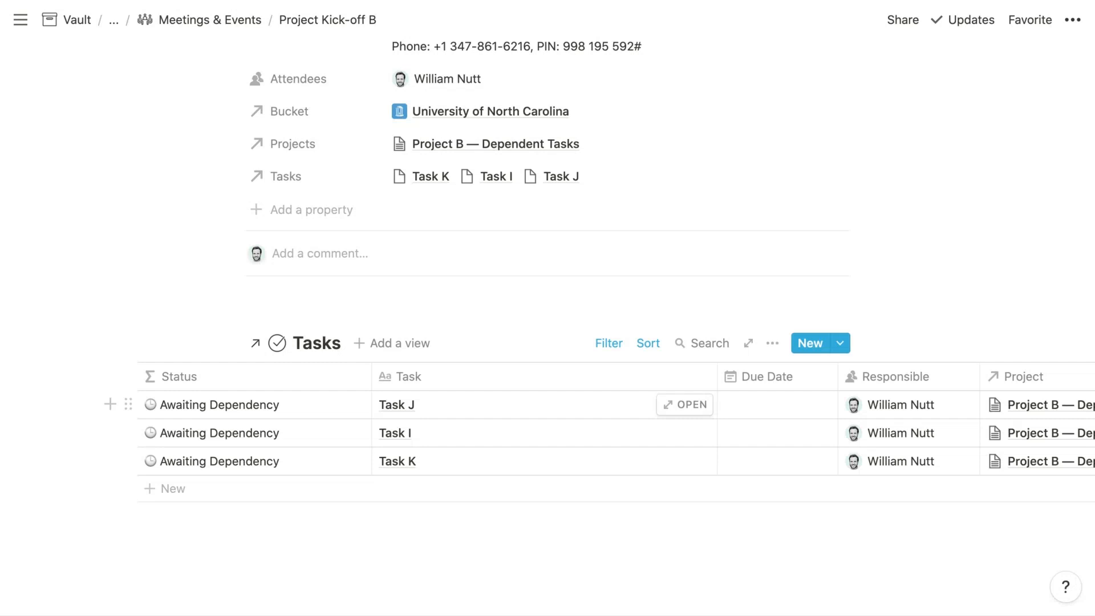
{"action": "scroll", "coordinate": [547, 342], "scroll_direction": "up", "scroll_amount": 2}
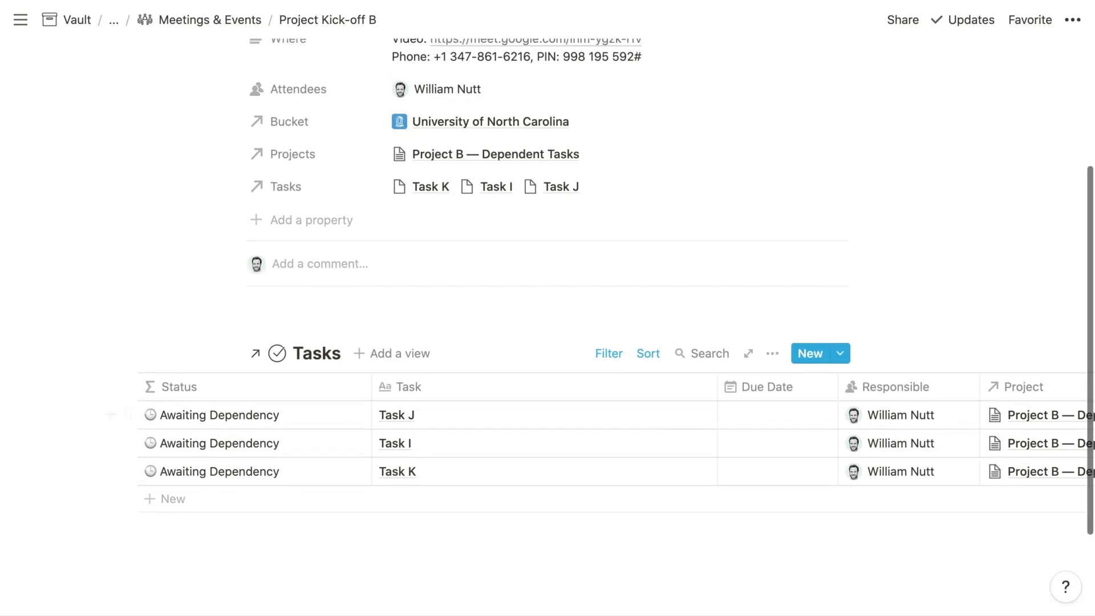
{"action": "scroll", "coordinate": [547, 342], "scroll_direction": "down", "scroll_amount": 1}
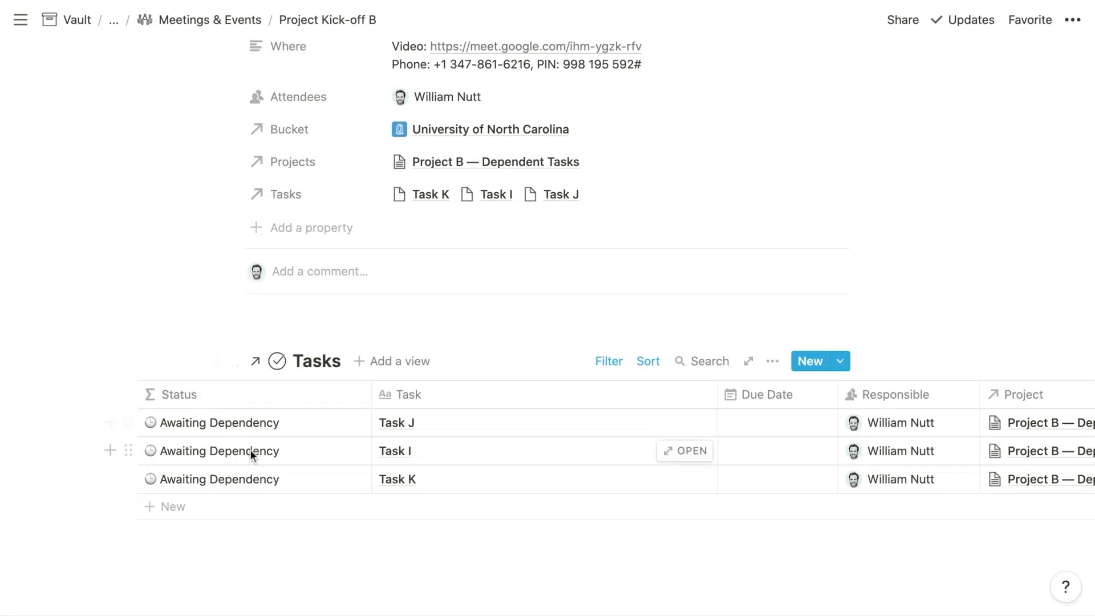
{"action": "scroll", "coordinate": [872, 452], "scroll_direction": "right", "scroll_amount": 4}
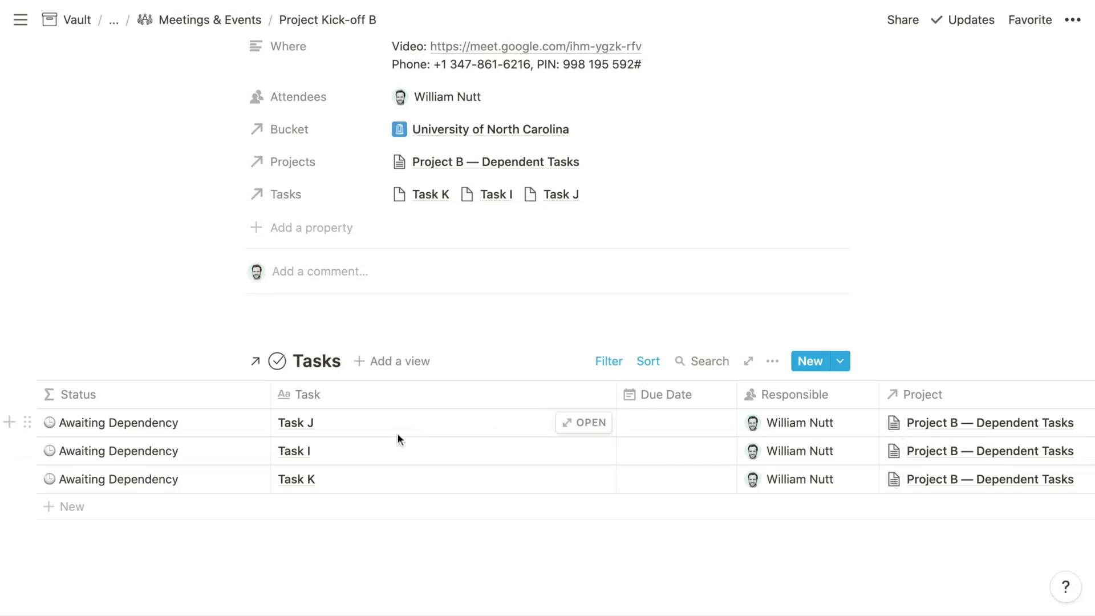
{"action": "scroll", "coordinate": [398, 433], "scroll_direction": "left", "scroll_amount": 5}
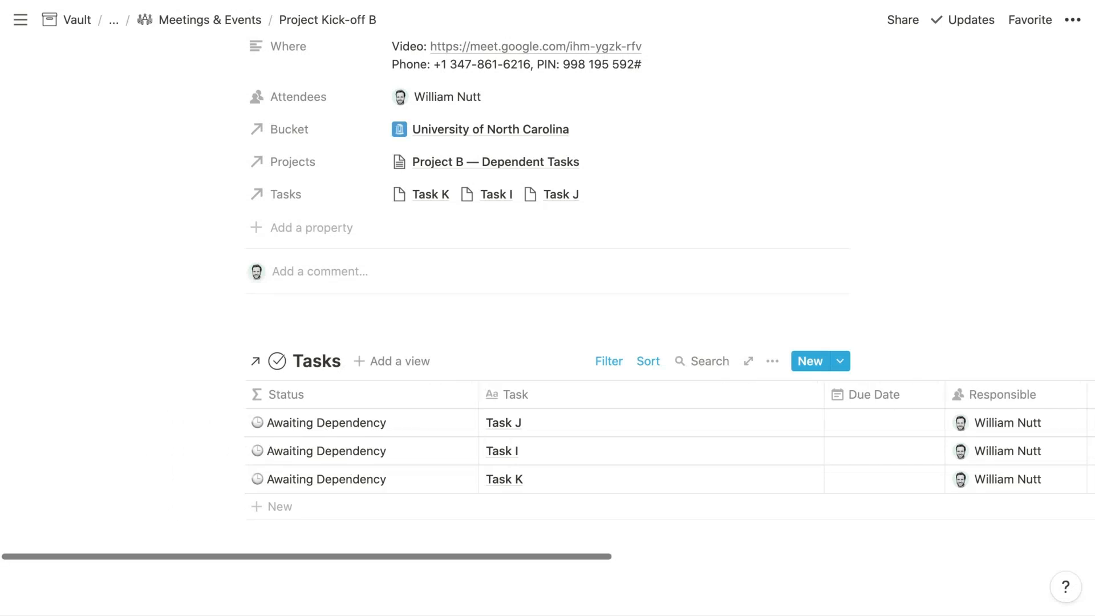
Return to the Bulletproof Task Management — Demo page and open the sample team member's personal dashboard
{"action": "left_click", "coordinate": [181, 22]}
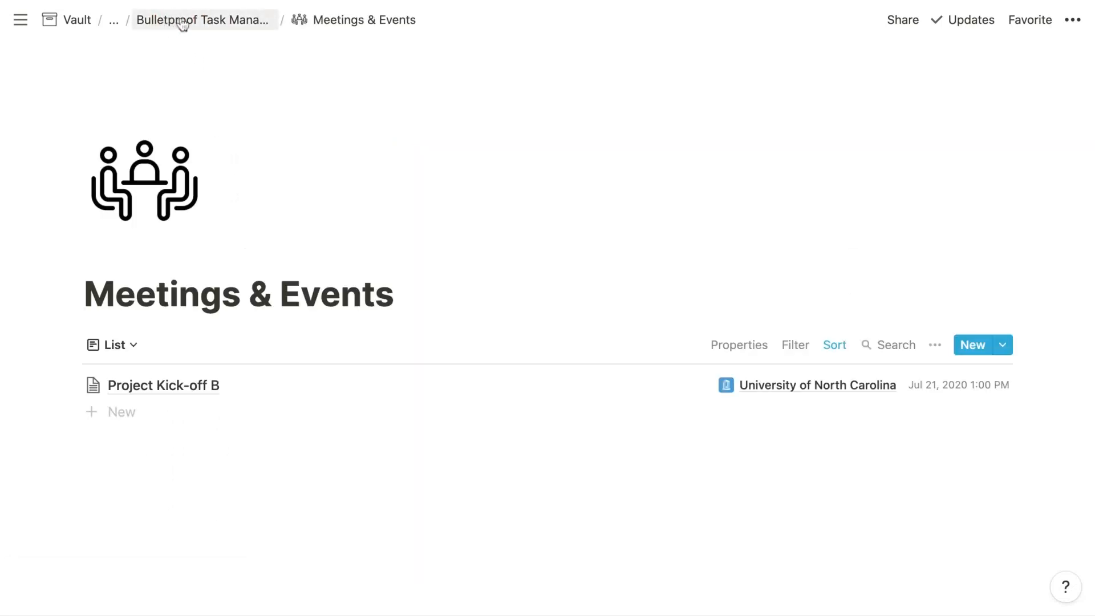
{"action": "left_click", "coordinate": [182, 23]}
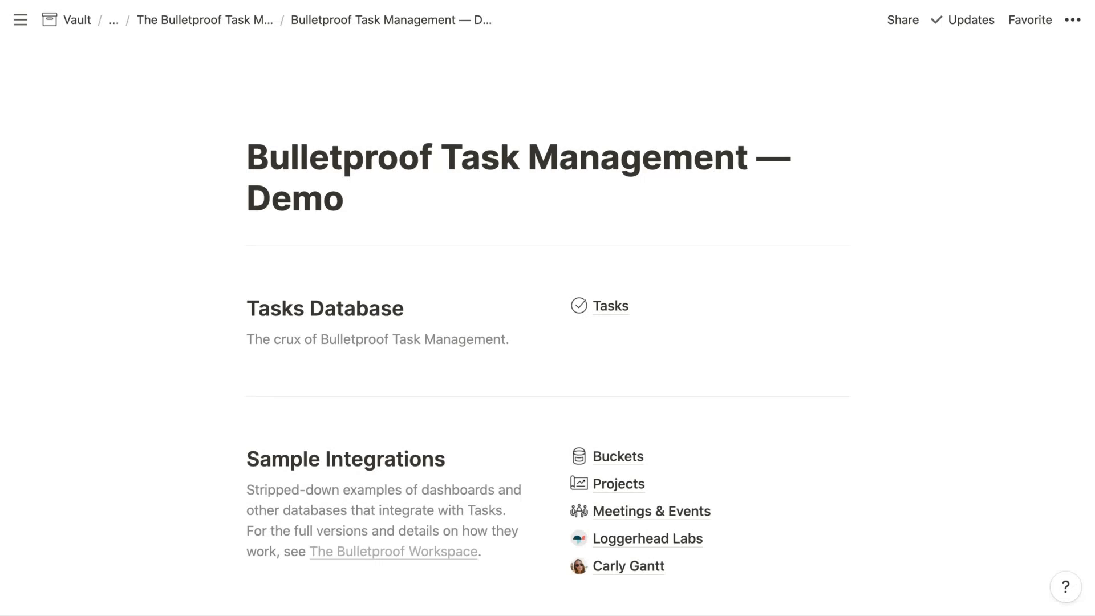
{"action": "left_click", "coordinate": [646, 567]}
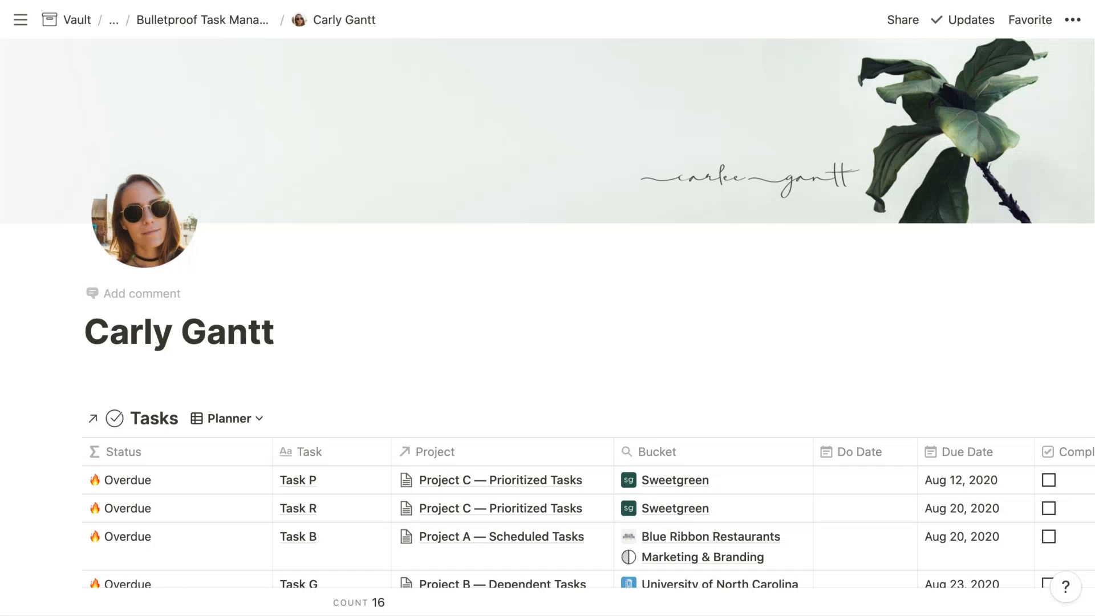
Review the dashboard's Tasks Planner view, including each task's status, project, bucket and due date
{"action": "scroll", "coordinate": [547, 313], "scroll_direction": "down", "scroll_amount": 4}
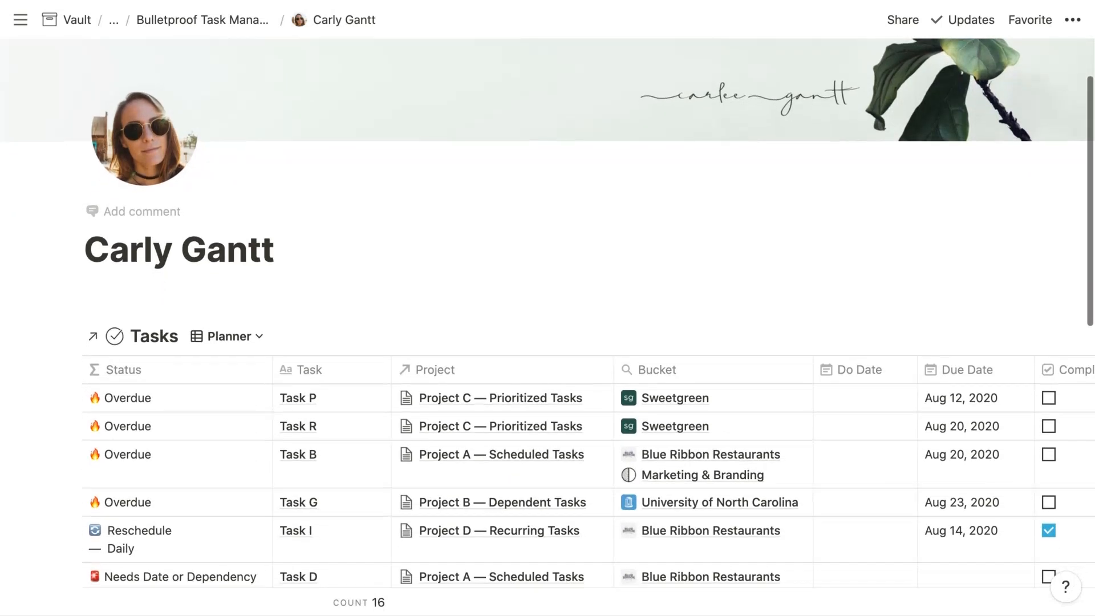
{"action": "scroll", "coordinate": [547, 313], "scroll_direction": "down", "scroll_amount": 3}
{"action": "scroll", "coordinate": [547, 314], "scroll_direction": "up", "scroll_amount": 2}
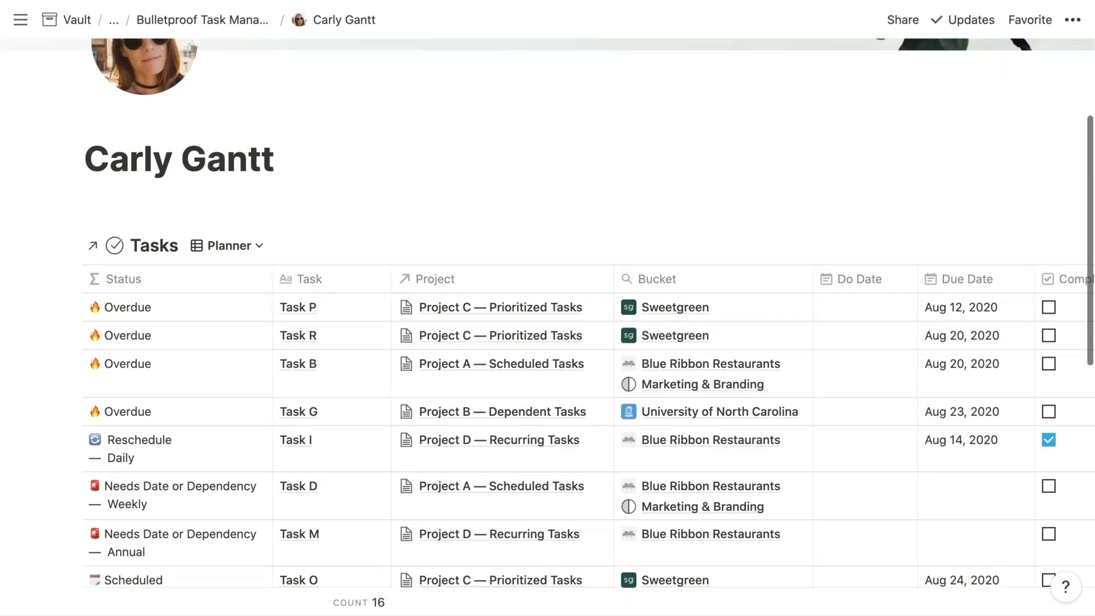
{"action": "scroll", "coordinate": [547, 313], "scroll_direction": "up", "scroll_amount": 2}
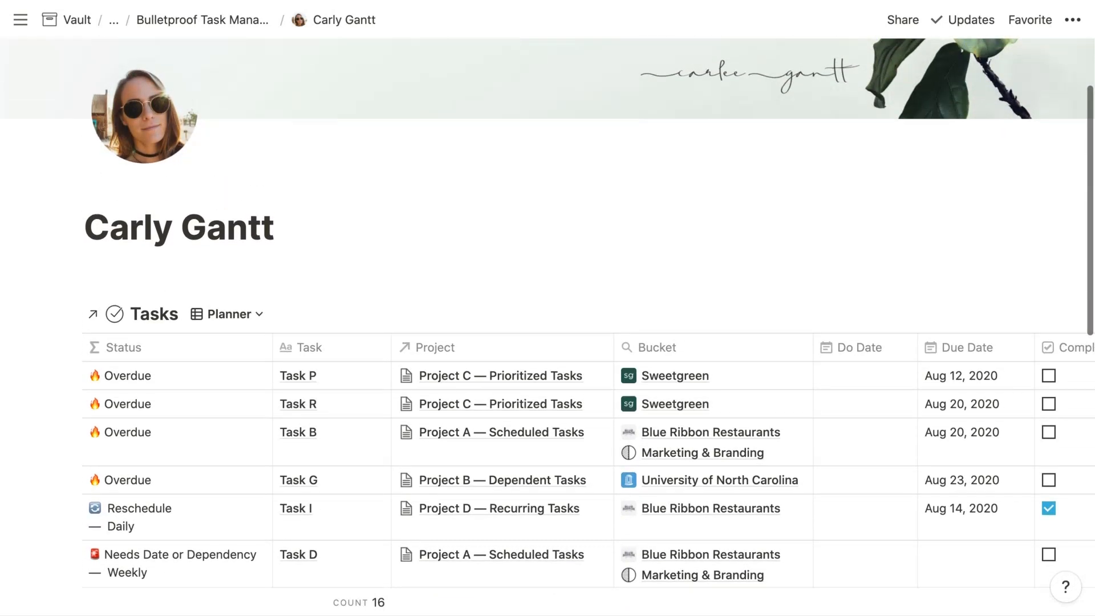
{"action": "scroll", "coordinate": [547, 313], "scroll_direction": "up", "scroll_amount": 1}
{"action": "scroll", "coordinate": [547, 314], "scroll_direction": "down", "scroll_amount": 3}
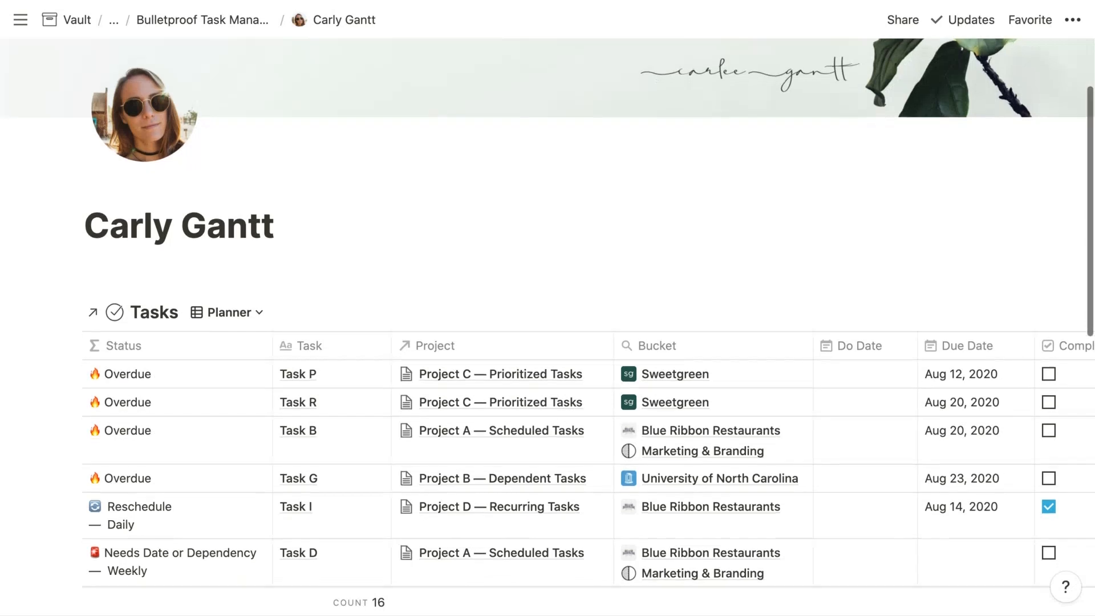
{"action": "scroll", "coordinate": [502, 250], "scroll_direction": "down", "scroll_amount": 1}
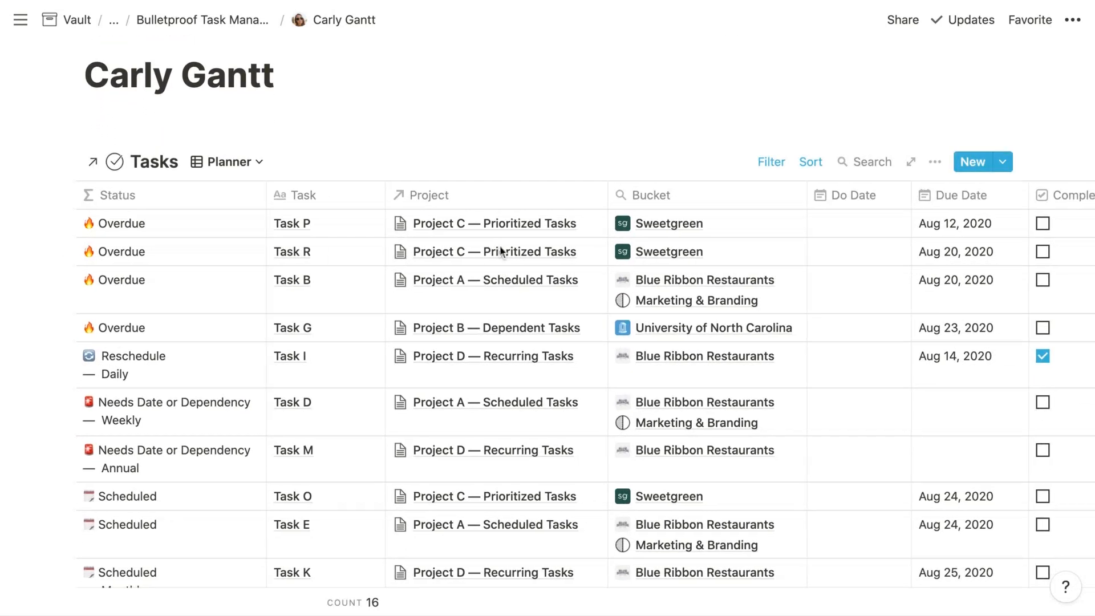
{"action": "scroll", "coordinate": [500, 246], "scroll_direction": "down", "scroll_amount": 1}
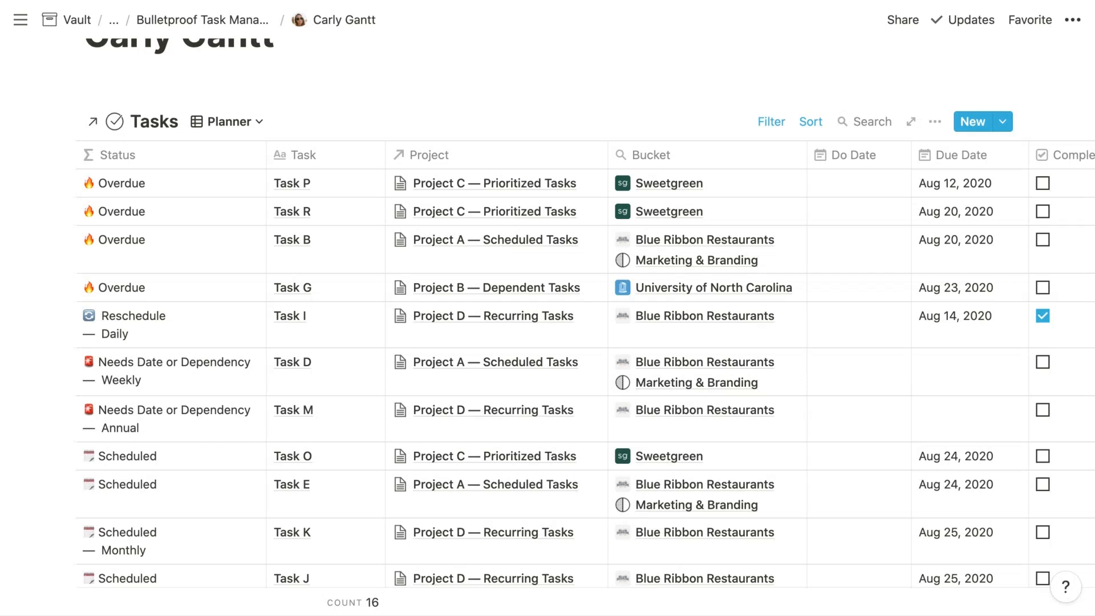
{"action": "scroll", "coordinate": [547, 314], "scroll_direction": "up", "scroll_amount": 3}
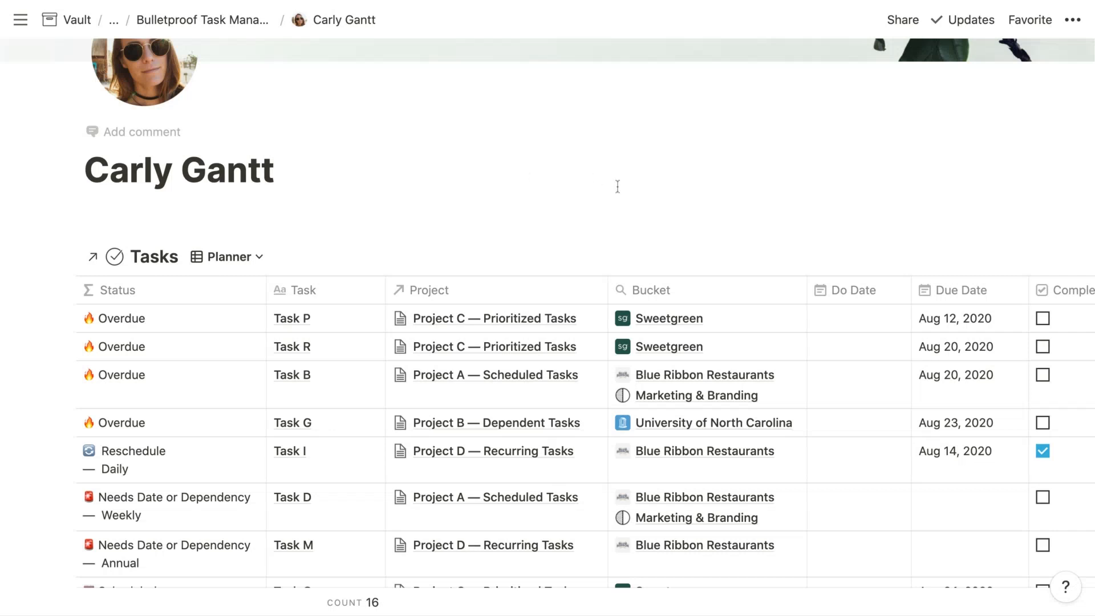
Inspect the Planner view's filter conditions on Status ID, Status, Due Date and the responsible person, and close them
{"action": "mouse_move", "coordinate": [738, 248]}
{"action": "left_click", "coordinate": [781, 263]}
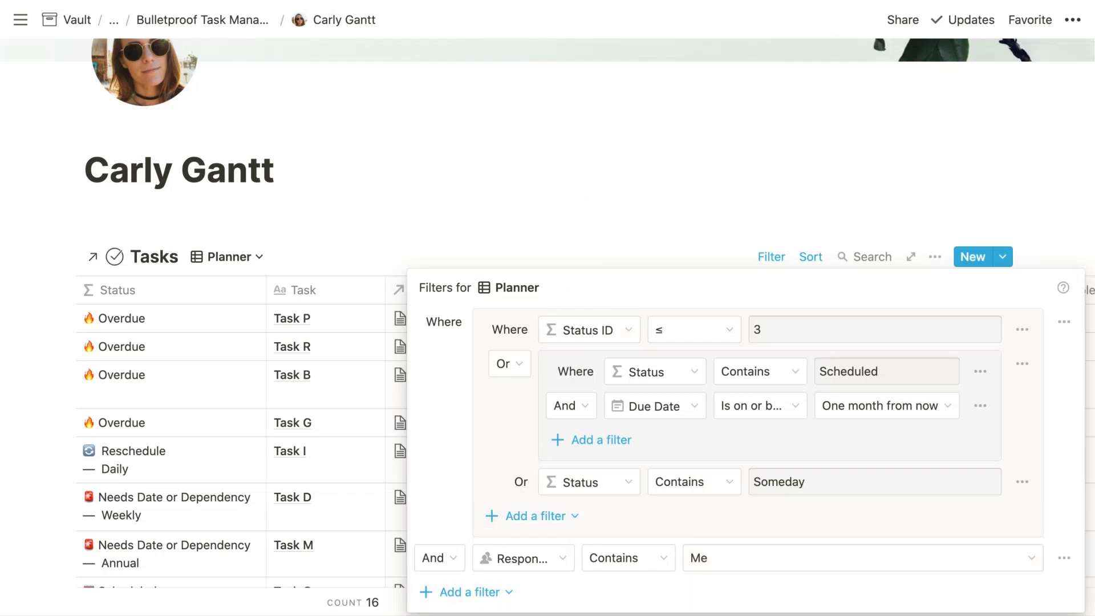
{"action": "left_click", "coordinate": [573, 173]}
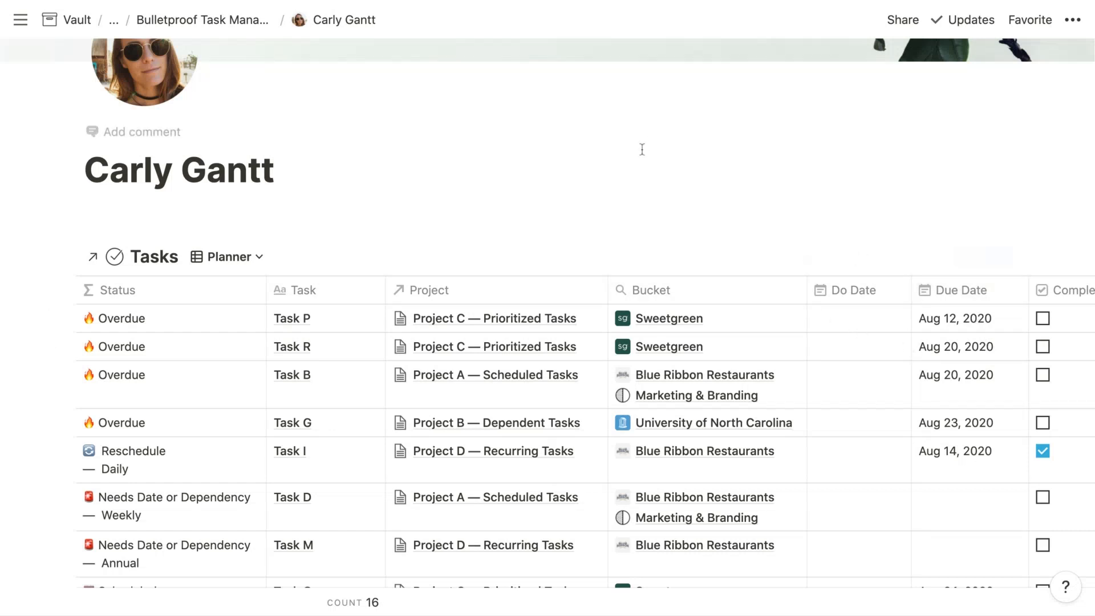
Look through the Planner's task rows again, from the overdue tasks to the scheduled ones
{"action": "scroll", "coordinate": [634, 388], "scroll_direction": "down", "scroll_amount": 2}
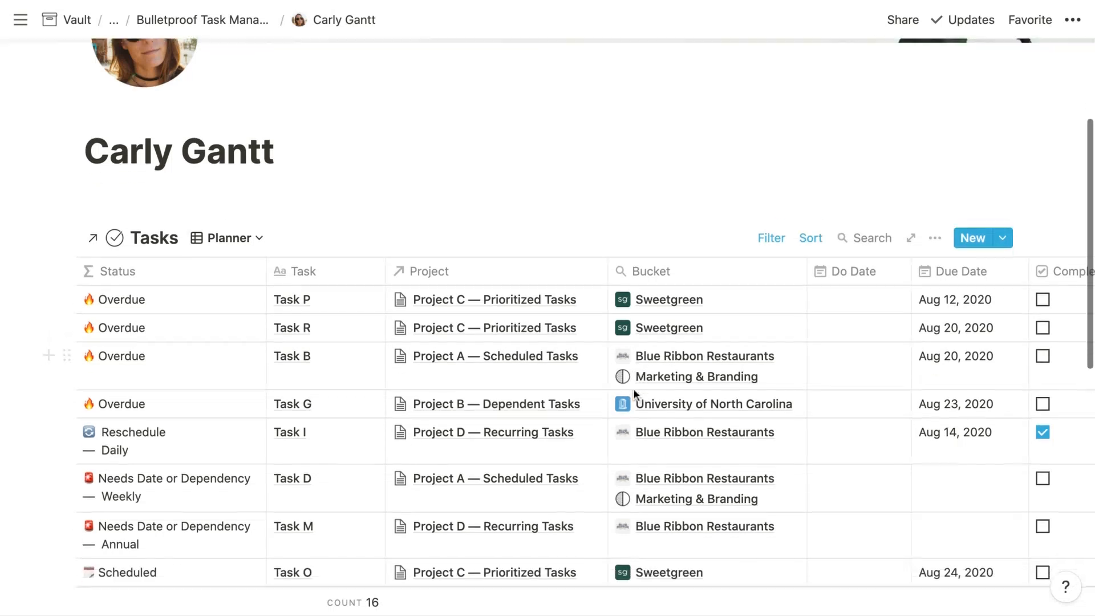
{"action": "scroll", "coordinate": [635, 389], "scroll_direction": "down", "scroll_amount": 2}
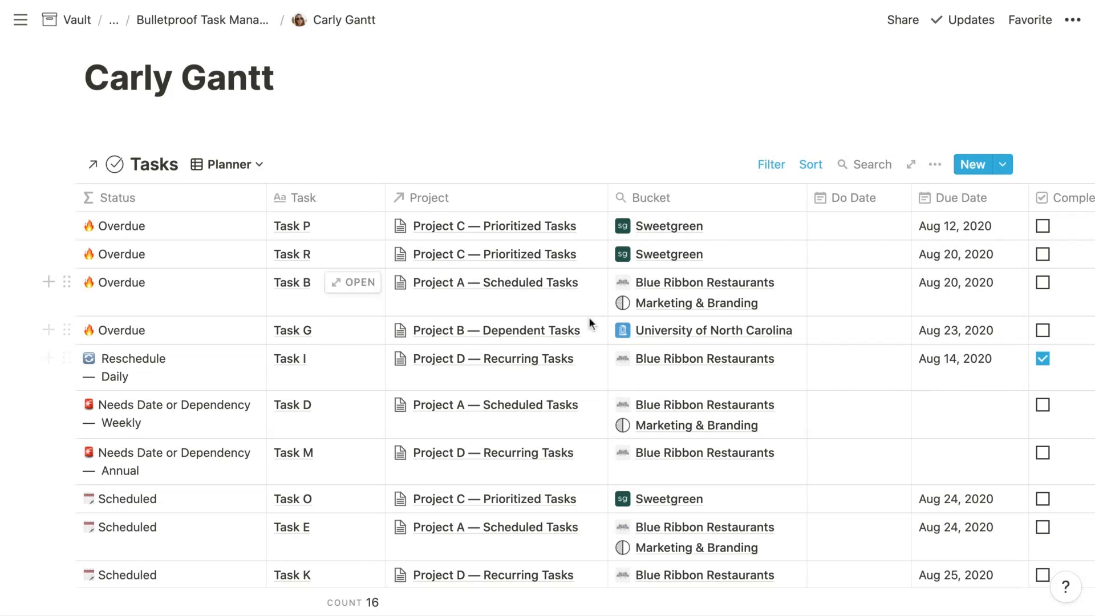
{"action": "scroll", "coordinate": [584, 324], "scroll_direction": "down", "scroll_amount": 1}
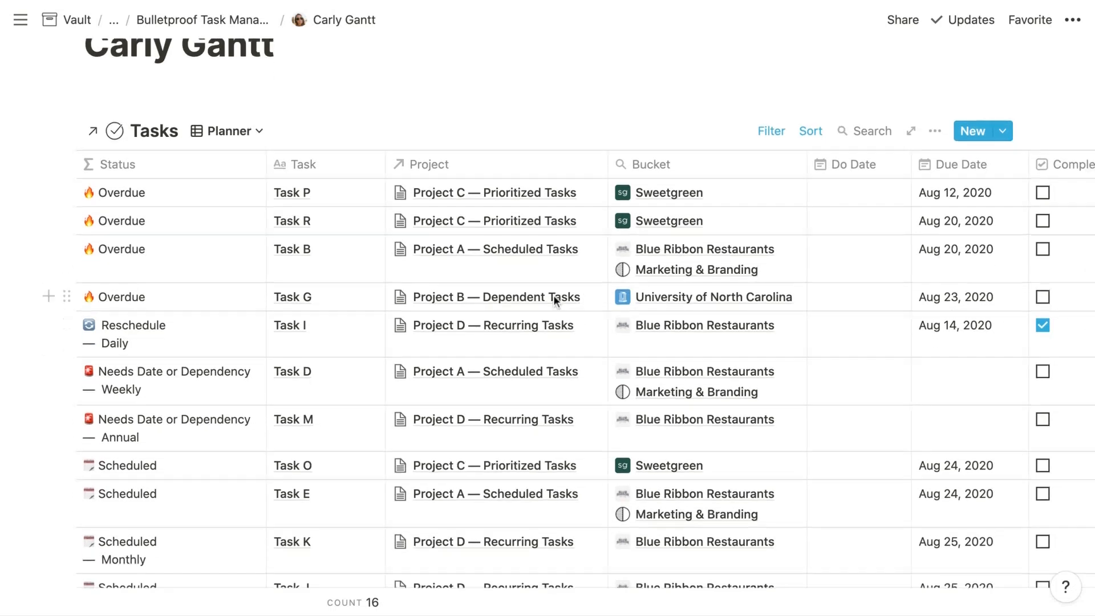
Scan the full Planner list, down to the quarterly recurring task and back up to the overdue ones
{"action": "scroll", "coordinate": [553, 296], "scroll_direction": "up", "scroll_amount": 1}
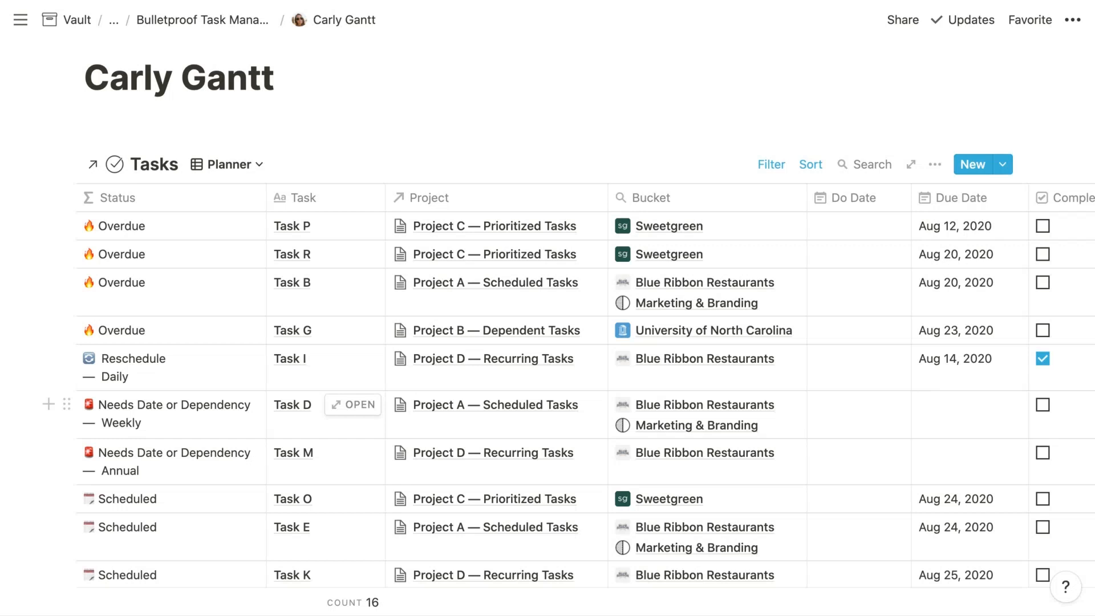
{"action": "scroll", "coordinate": [342, 411], "scroll_direction": "down", "scroll_amount": 3}
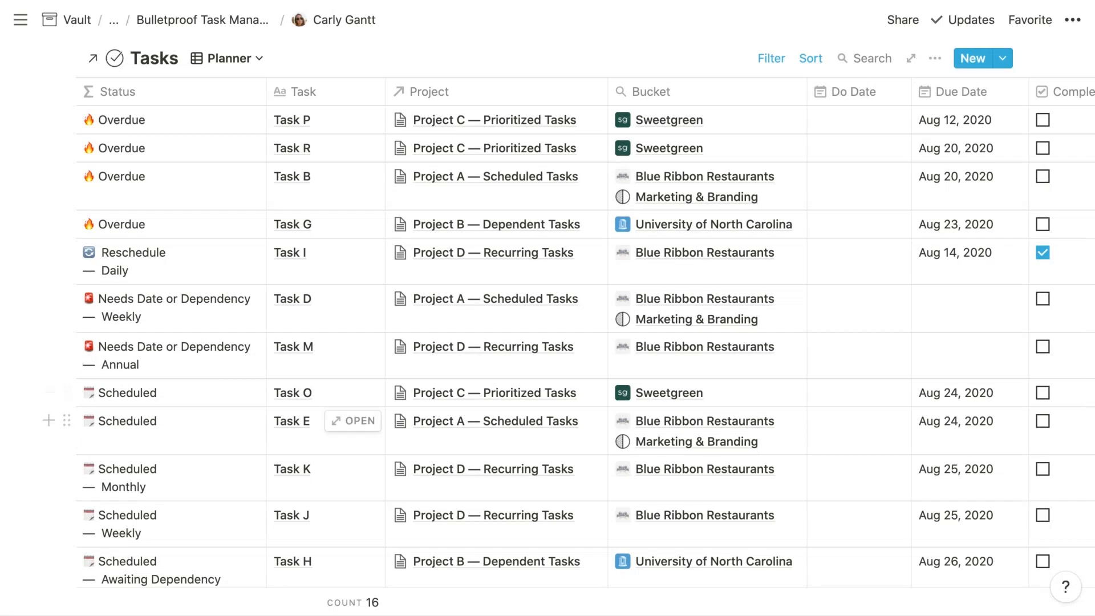
{"action": "scroll", "coordinate": [342, 421], "scroll_direction": "down", "scroll_amount": 7}
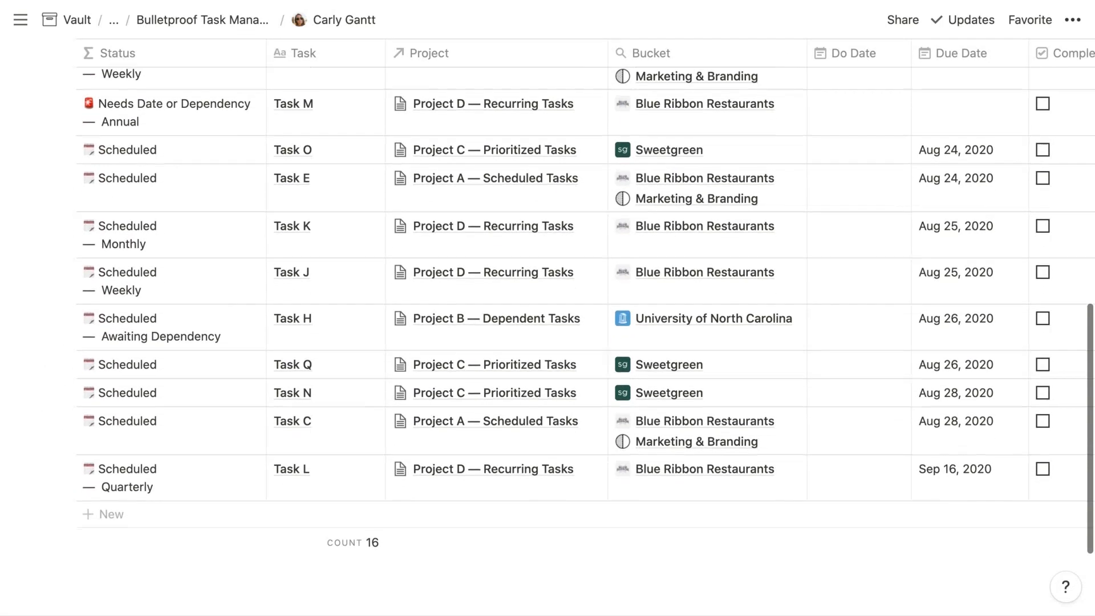
{"action": "scroll", "coordinate": [585, 313], "scroll_direction": "up", "scroll_amount": 8}
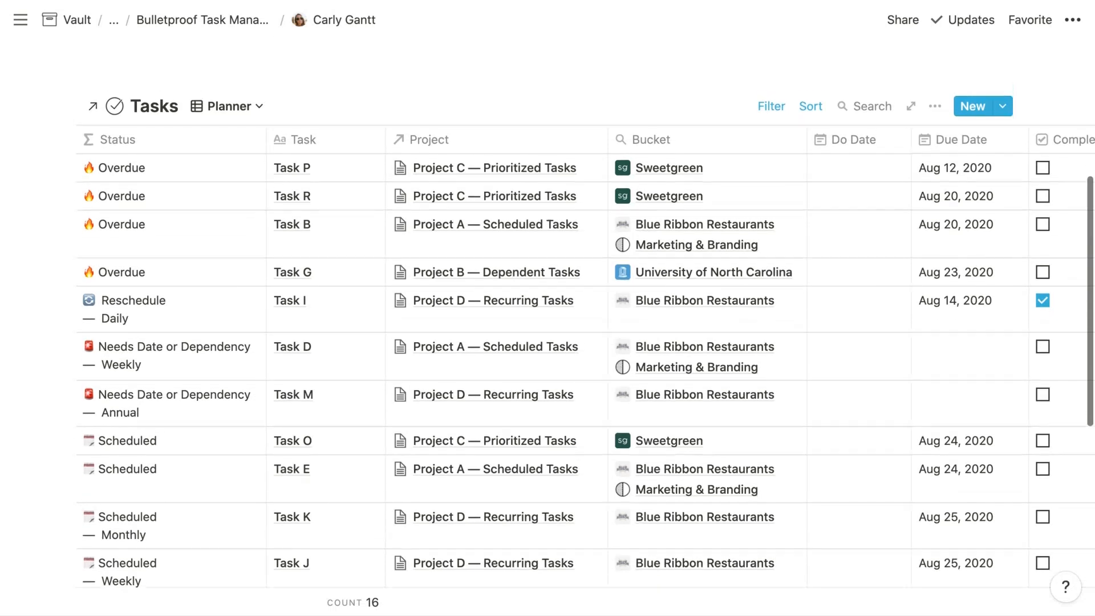
{"action": "scroll", "coordinate": [585, 313], "scroll_direction": "up", "scroll_amount": 1}
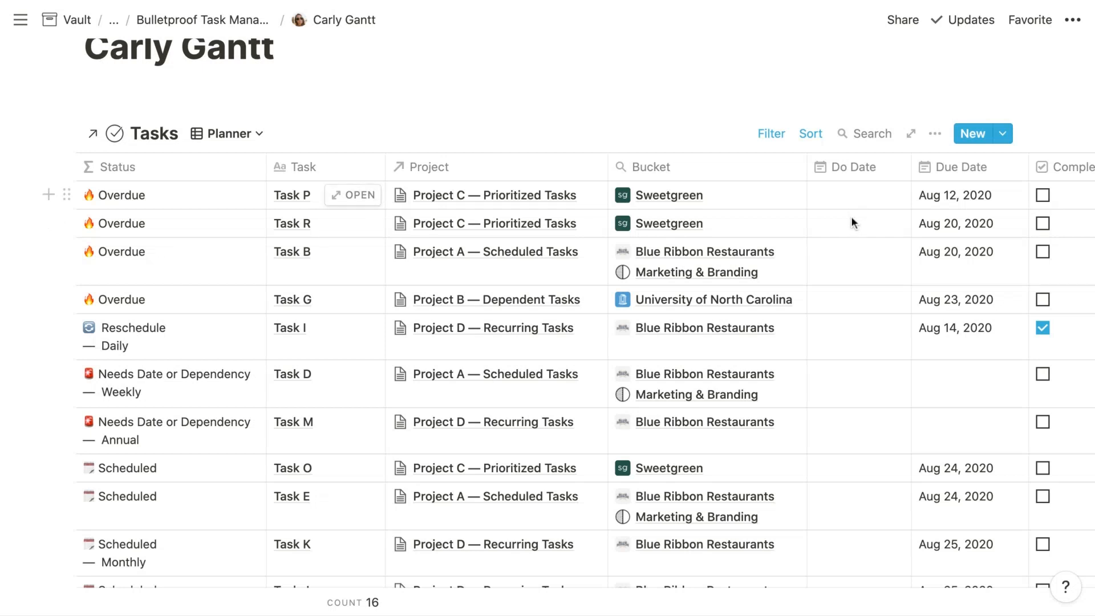
{"action": "scroll", "coordinate": [850, 242], "scroll_direction": "down", "scroll_amount": 1}
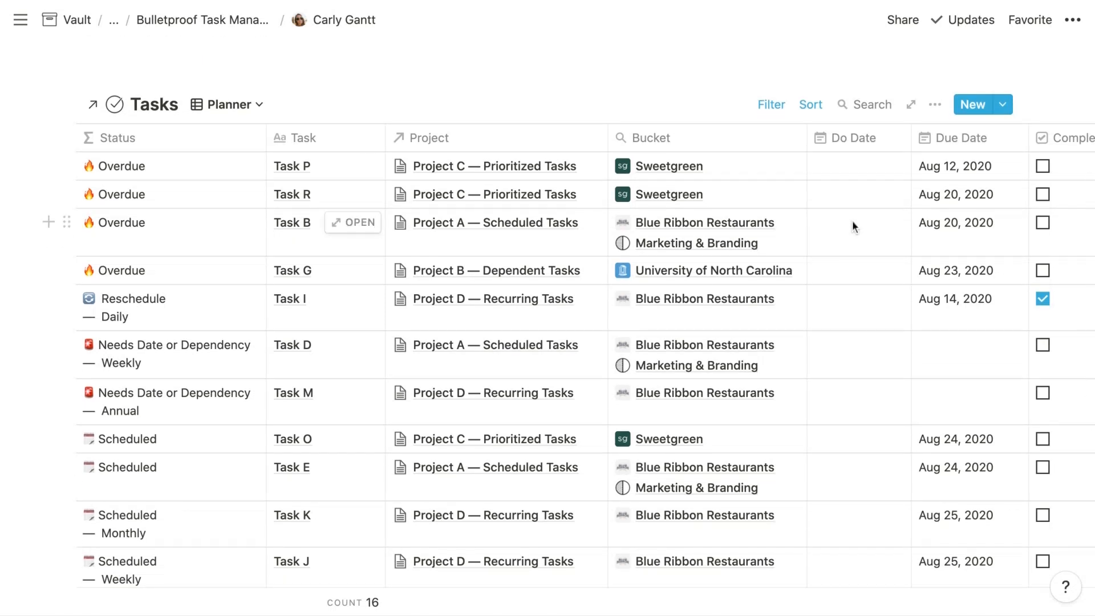
Set the Do Date of overdue Task B and Task P to Aug 24, 2020
{"action": "left_click", "coordinate": [852, 224]}
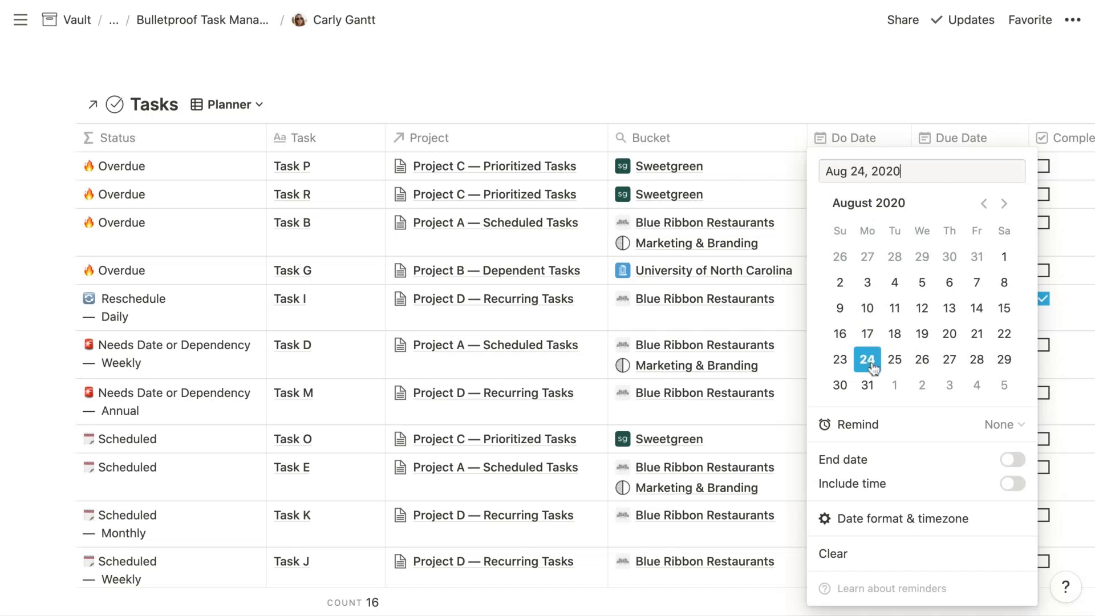
{"action": "left_click", "coordinate": [751, 316]}
{"action": "left_click", "coordinate": [857, 217]}
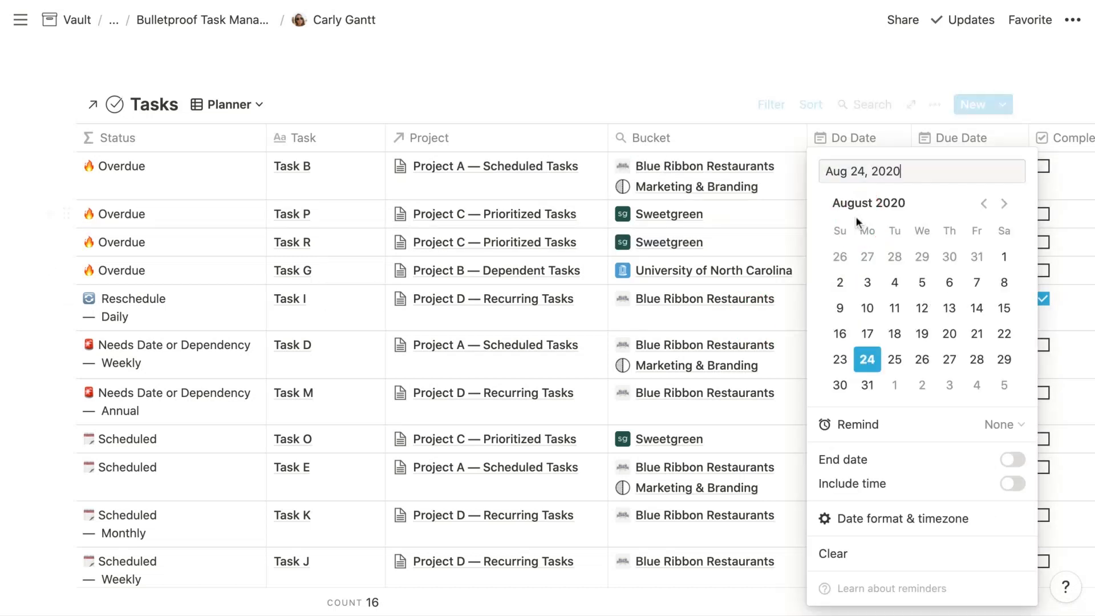
{"action": "left_click", "coordinate": [867, 361]}
{"action": "left_click", "coordinate": [745, 309]}
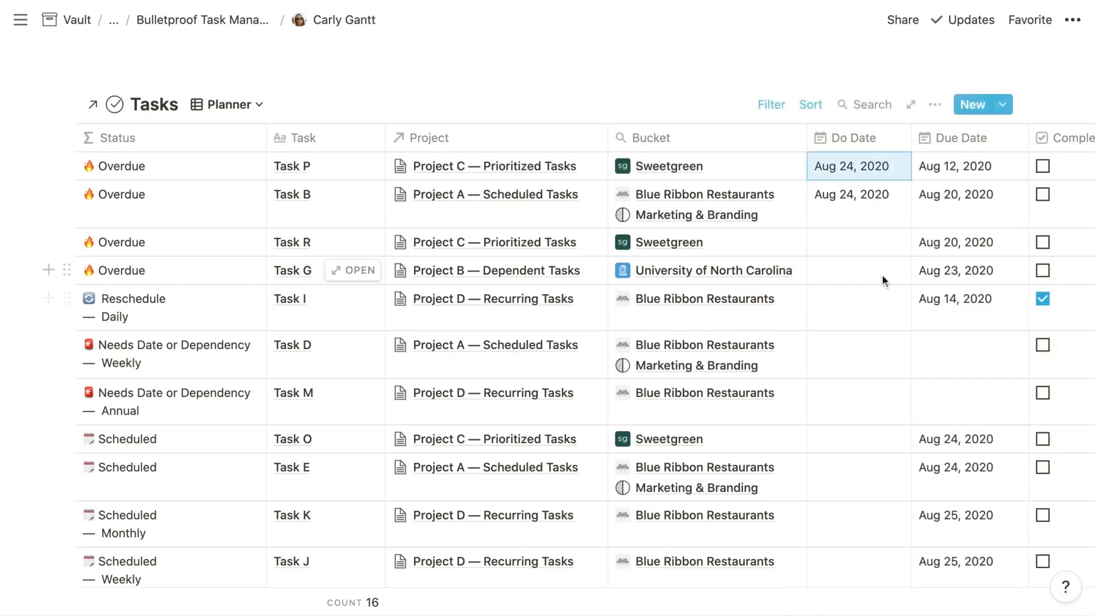
Set the Do Date of Task R, Task G and Task I to Aug 24, 2020
{"action": "left_click", "coordinate": [854, 237]}
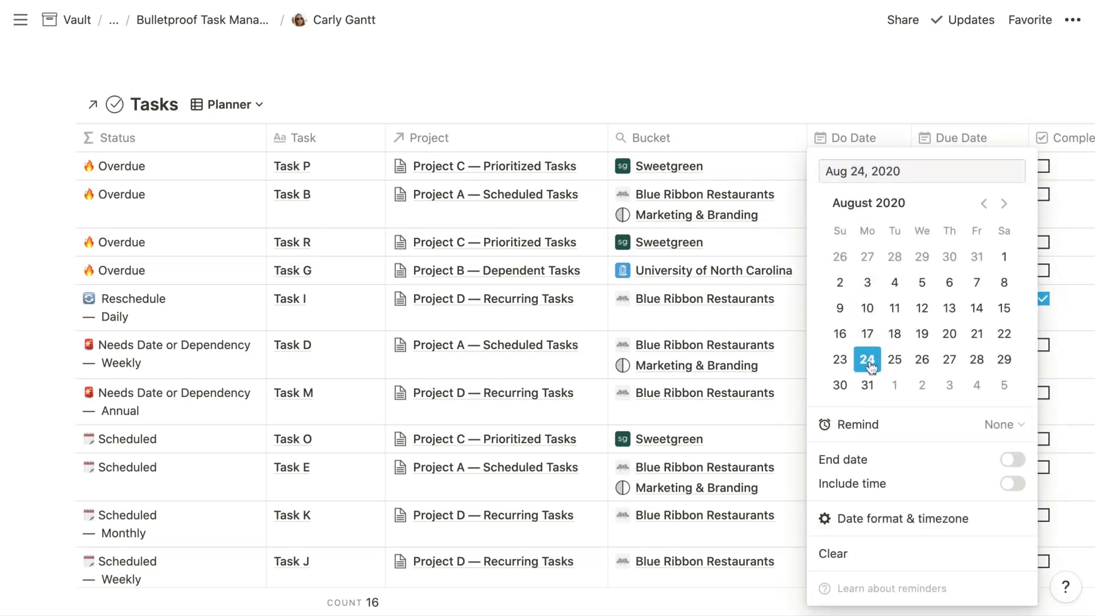
{"action": "left_click", "coordinate": [868, 359]}
{"action": "left_click", "coordinate": [710, 316]}
{"action": "left_click", "coordinate": [864, 264]}
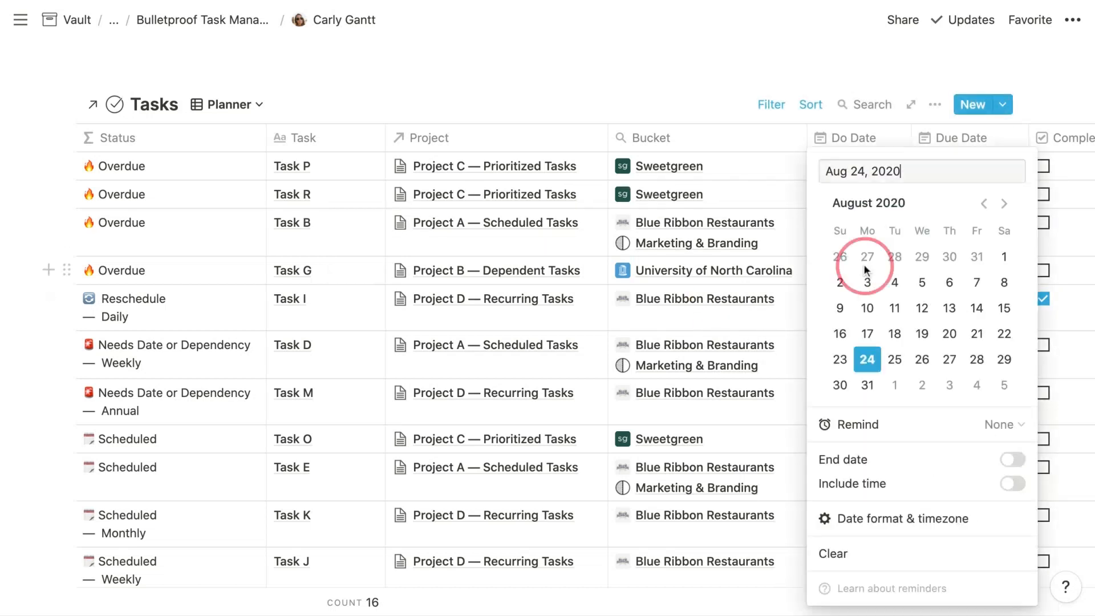
{"action": "left_click", "coordinate": [868, 364]}
{"action": "left_click", "coordinate": [713, 322]}
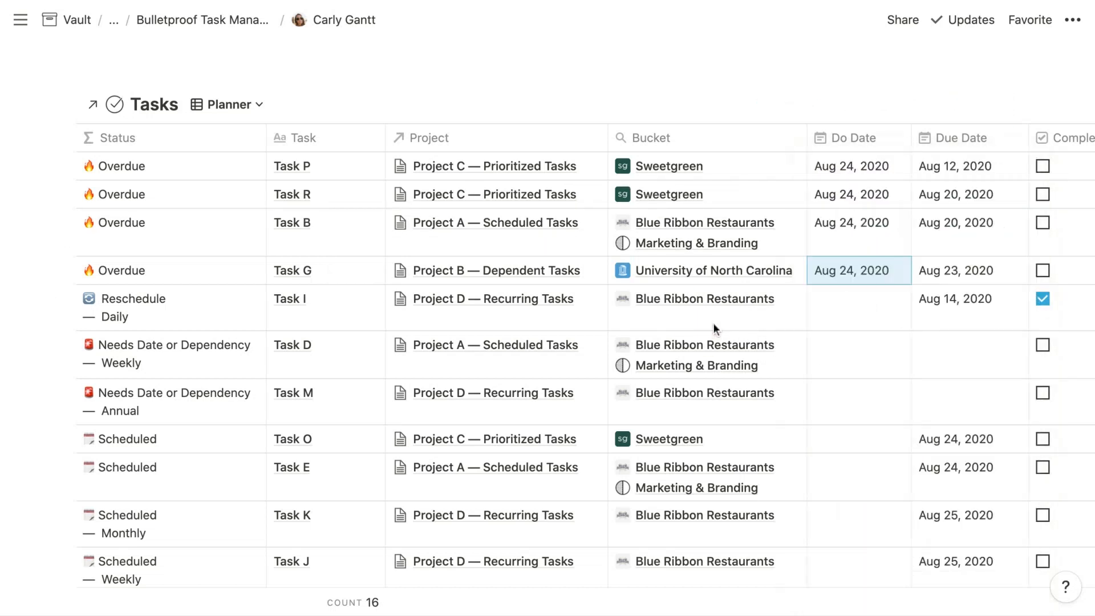
{"action": "left_click", "coordinate": [846, 313]}
{"action": "left_click", "coordinate": [867, 359]}
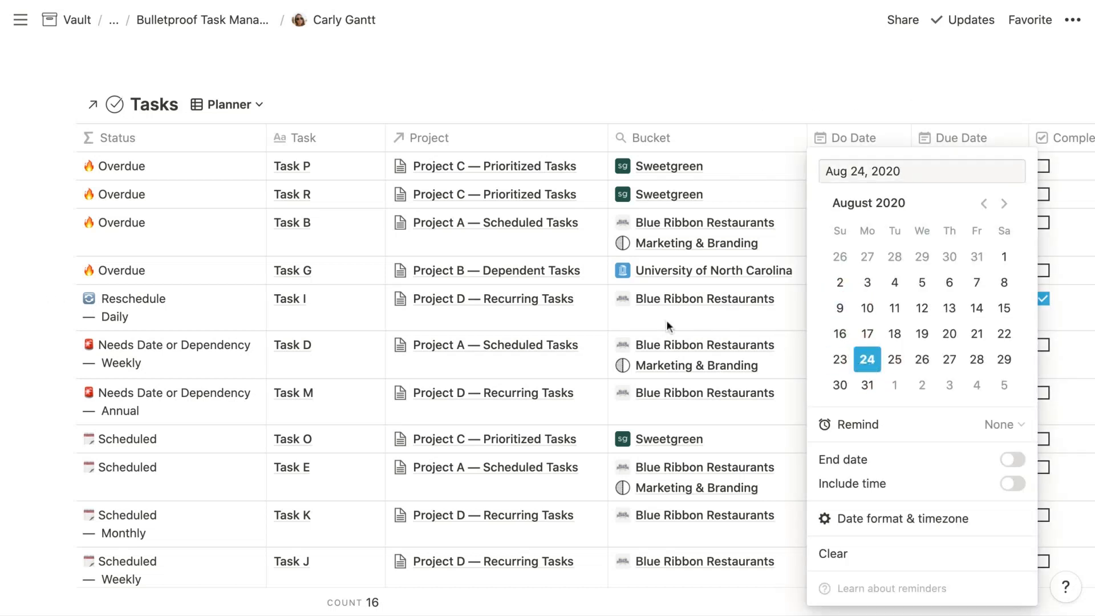
{"action": "left_click", "coordinate": [666, 320]}
Switch the dashboard's Tasks database to the Today view and look over its timeslot columns
{"action": "scroll", "coordinate": [556, 274], "scroll_direction": "up", "scroll_amount": 1}
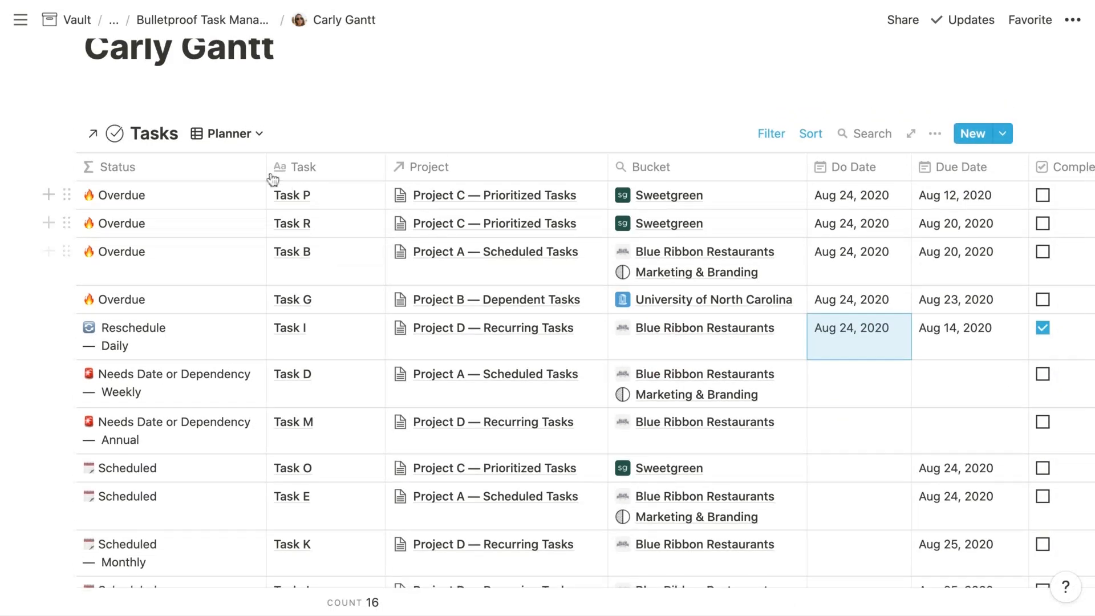
{"action": "left_click", "coordinate": [222, 133]}
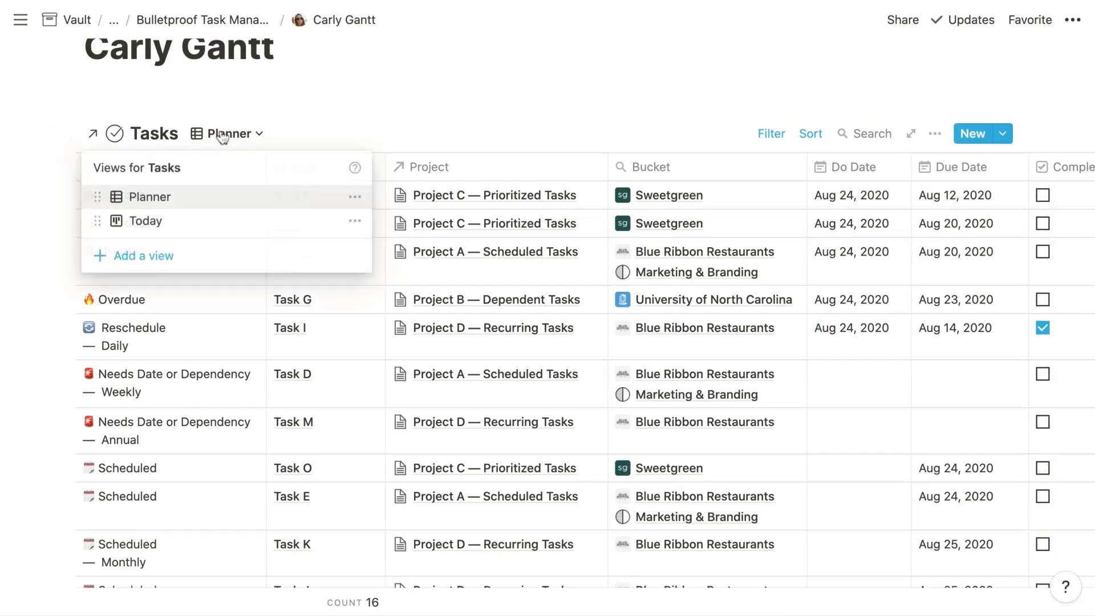
{"action": "left_click", "coordinate": [215, 231]}
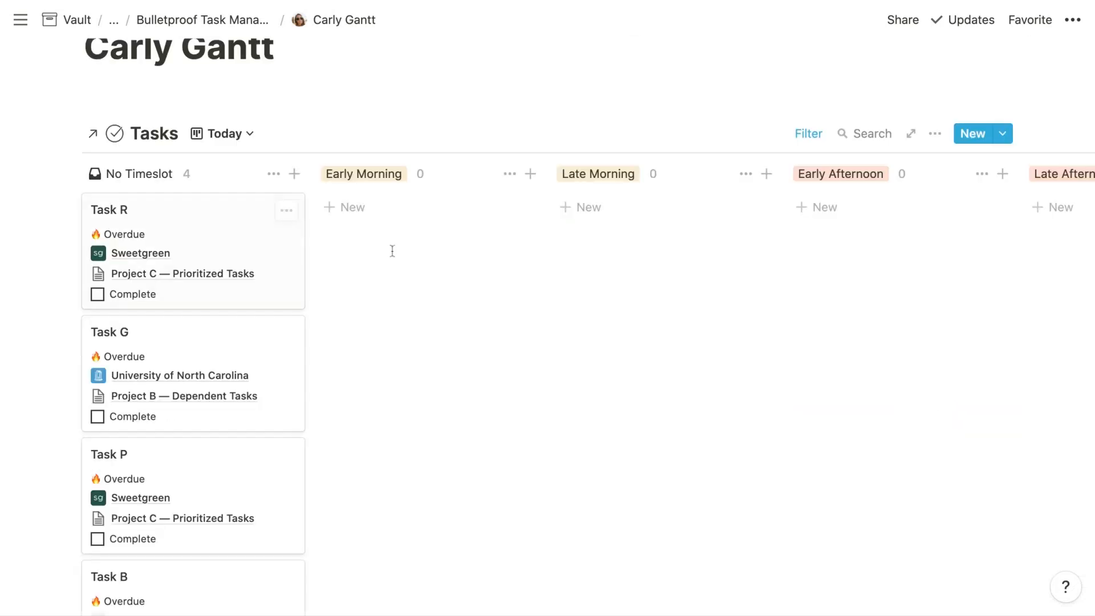
{"action": "scroll", "coordinate": [455, 291], "scroll_direction": "up", "scroll_amount": 1}
{"action": "scroll", "coordinate": [455, 291], "scroll_direction": "down", "scroll_amount": 1}
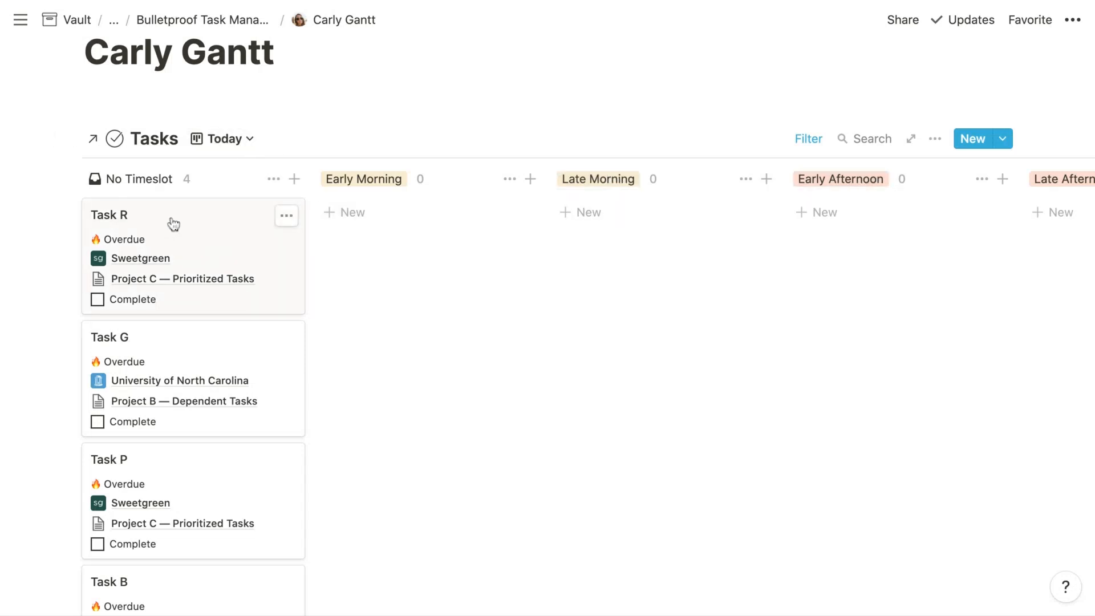
Move Task R to Early Morning, Task G to Late Morning and Task P to Early Afternoon, and mark Task R complete
{"action": "left_click_drag", "start_coordinate": [174, 224], "coordinate": [367, 205]}
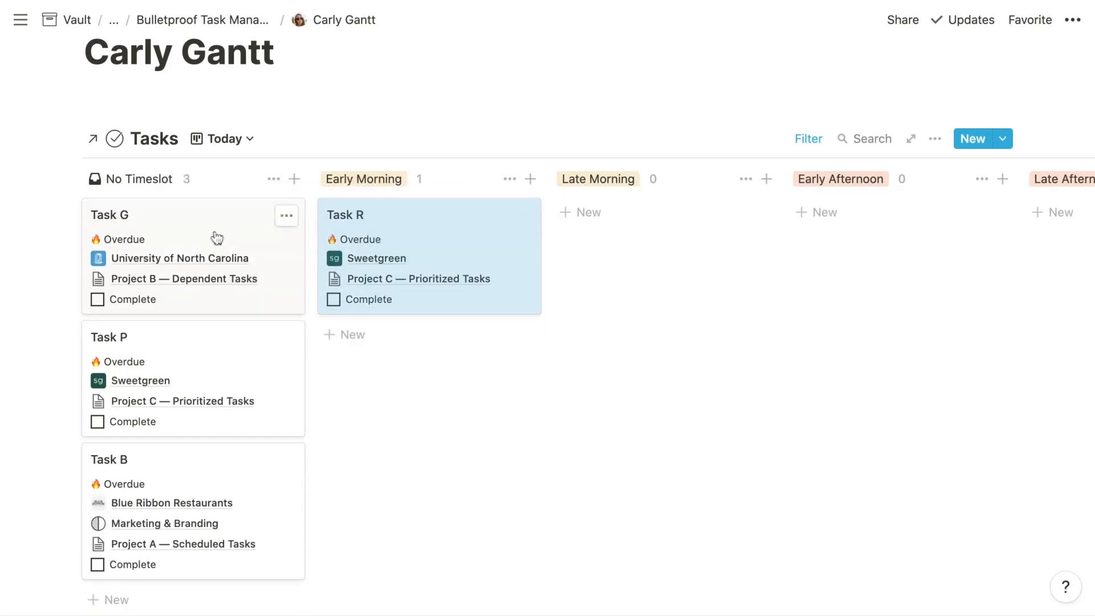
{"action": "left_click_drag", "start_coordinate": [217, 237], "coordinate": [673, 224]}
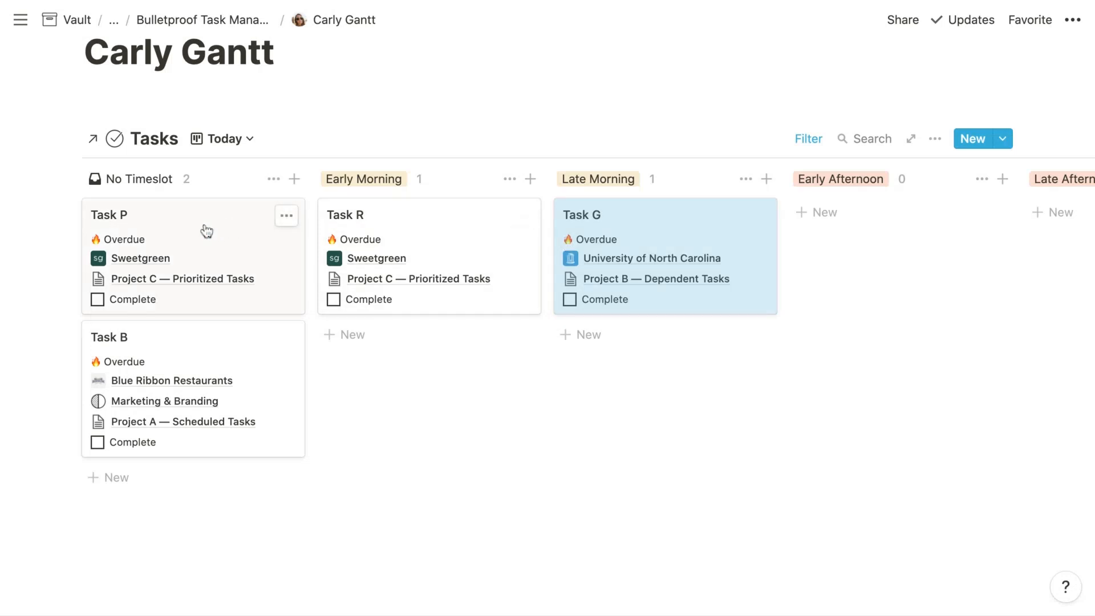
{"action": "left_click_drag", "start_coordinate": [206, 231], "coordinate": [824, 211]}
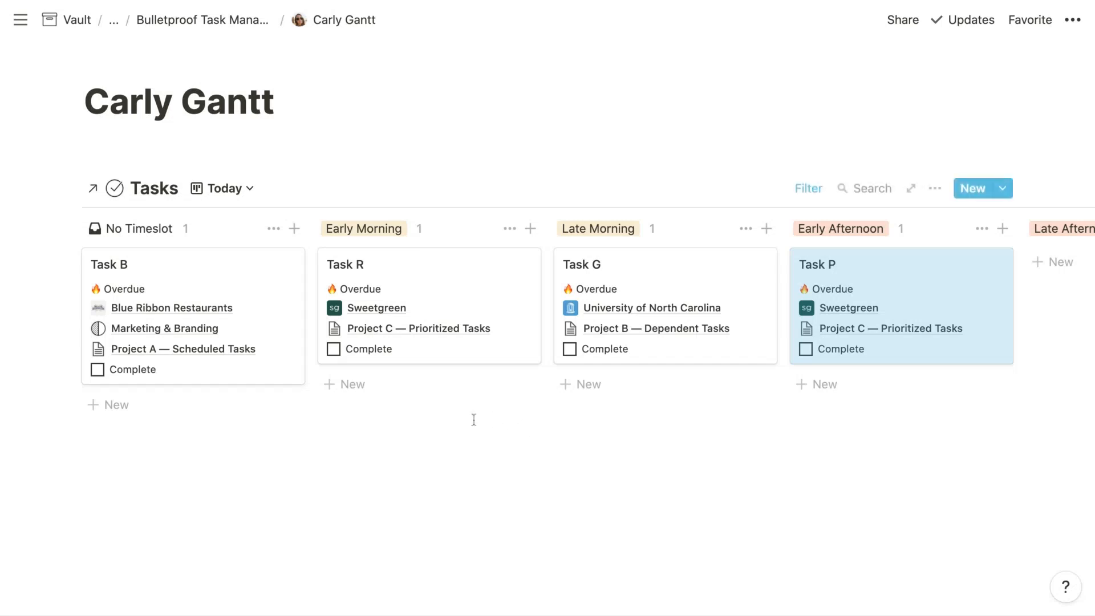
{"action": "left_click", "coordinate": [334, 349]}
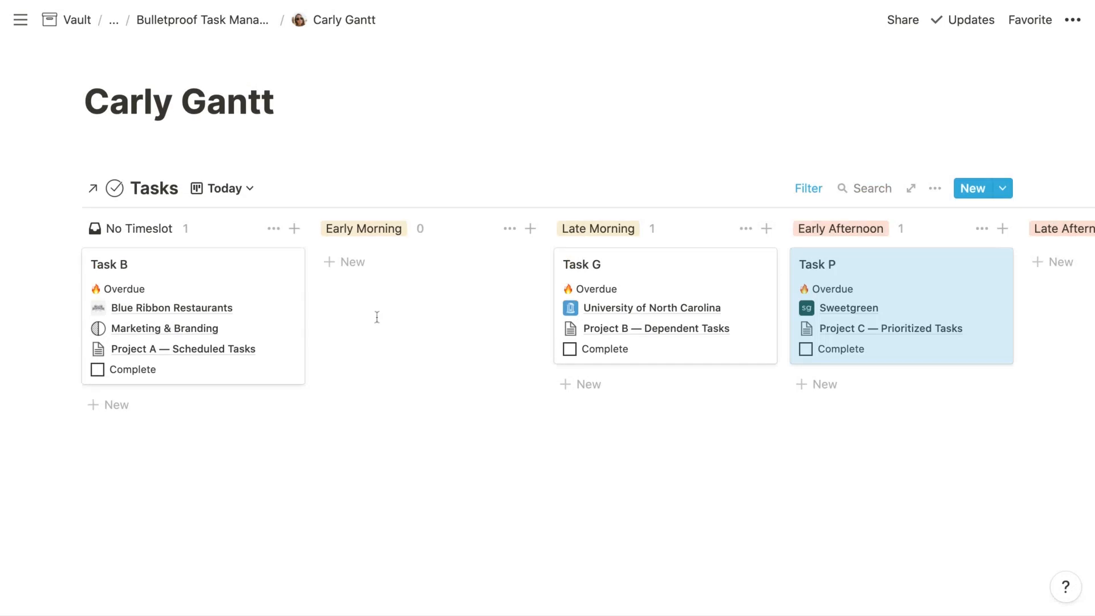
Return to the Bulletproof Task Management — Demo page and open the Loggerhead Labs dashboard
{"action": "left_click", "coordinate": [224, 191]}
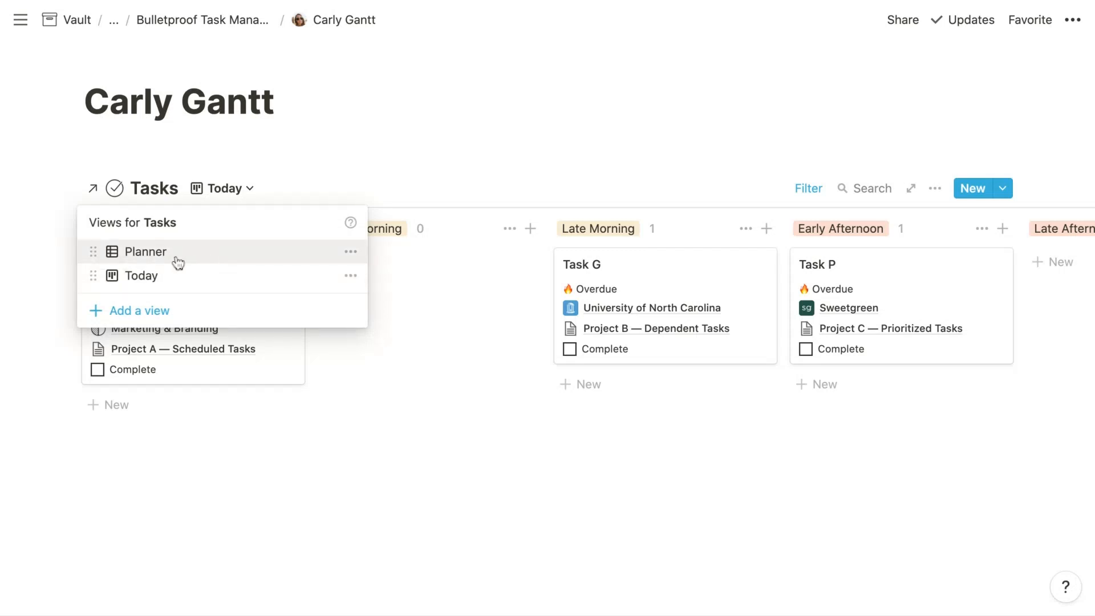
{"action": "left_click", "coordinate": [215, 21]}
{"action": "left_click", "coordinate": [195, 24]}
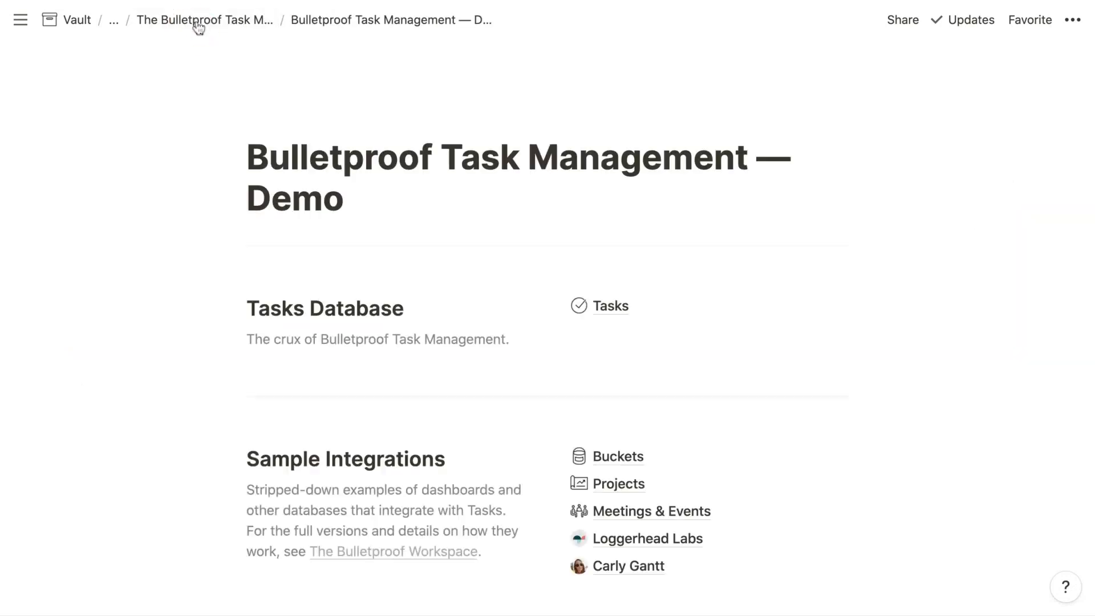
{"action": "scroll", "coordinate": [391, 332], "scroll_direction": "down", "scroll_amount": 3}
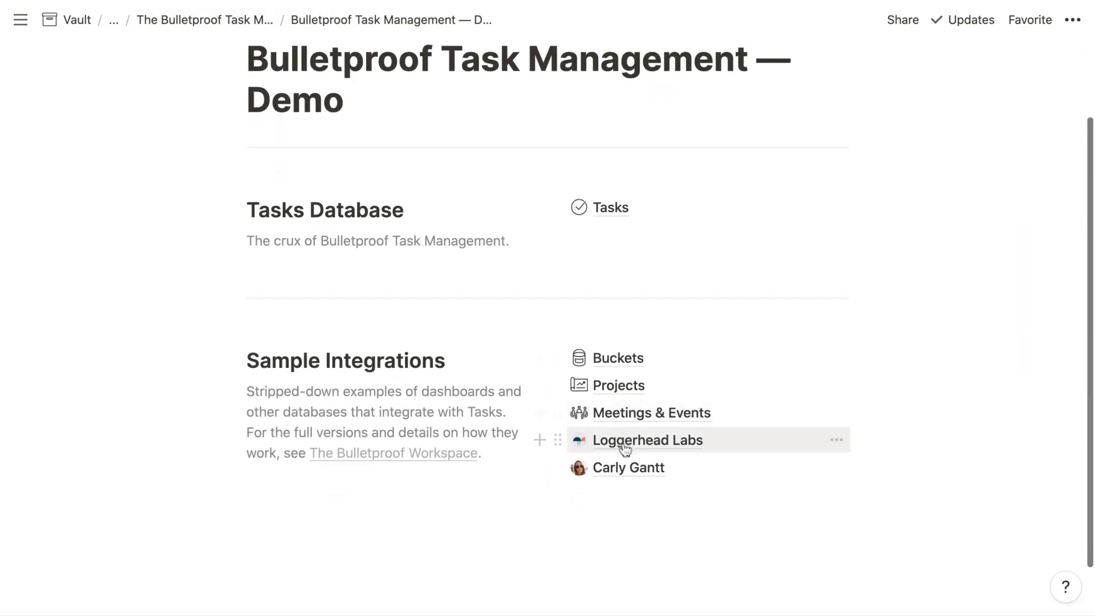
{"action": "left_click", "coordinate": [625, 450]}
{"action": "scroll", "coordinate": [423, 319], "scroll_direction": "down", "scroll_amount": 2}
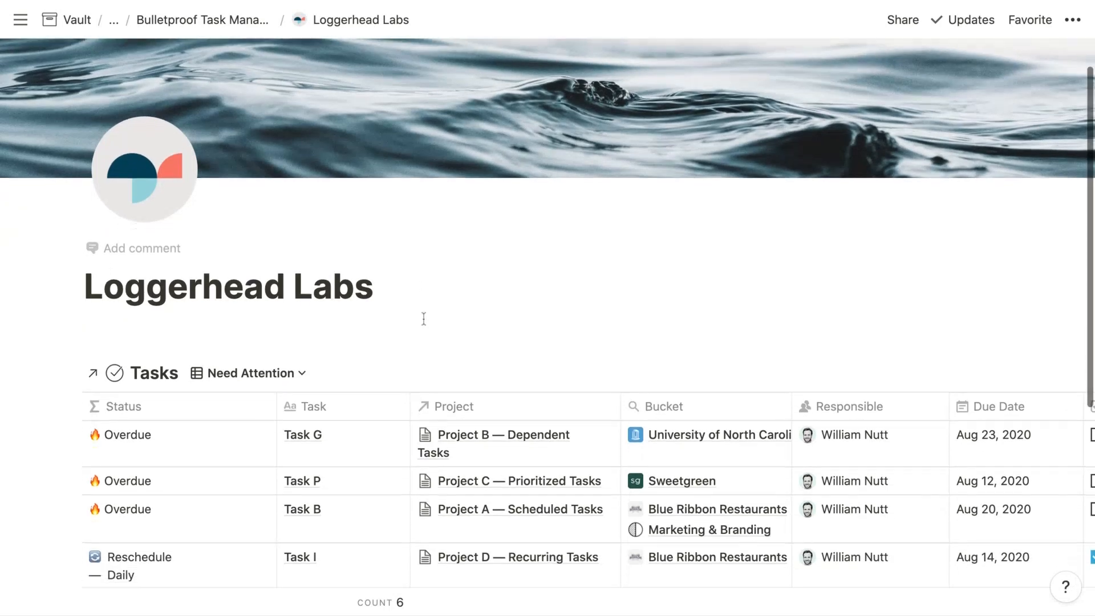
Review the Loggerhead Labs tasks in the Need Attention view, including the remaining columns, and switch to the Within a Week view
{"action": "scroll", "coordinate": [423, 319], "scroll_direction": "down", "scroll_amount": 6}
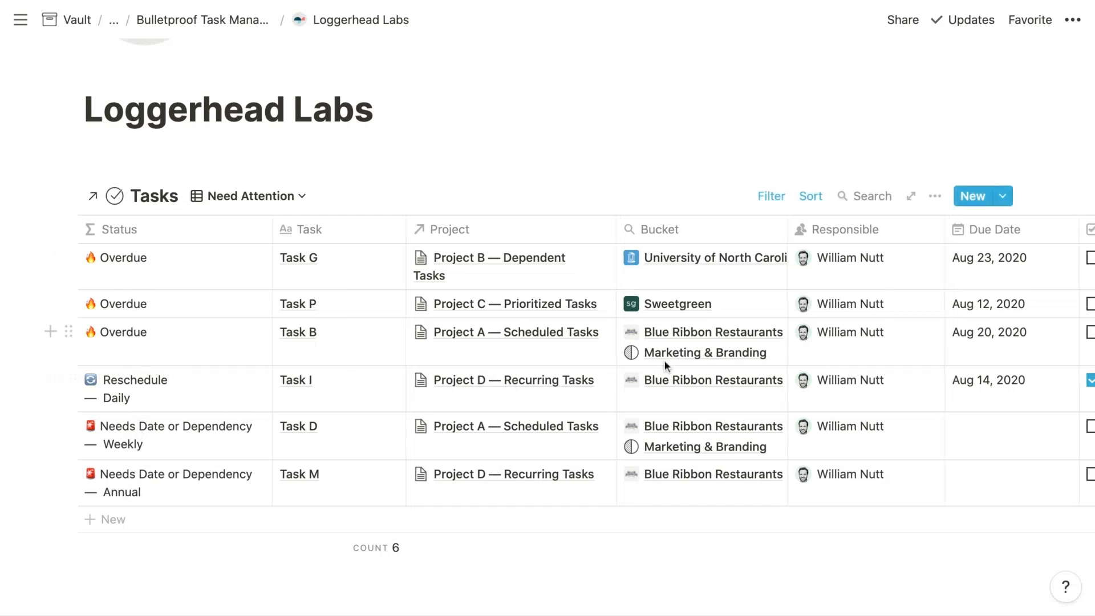
{"action": "scroll", "coordinate": [665, 363], "scroll_direction": "right", "scroll_amount": 3}
{"action": "scroll", "coordinate": [665, 363], "scroll_direction": "left", "scroll_amount": 3}
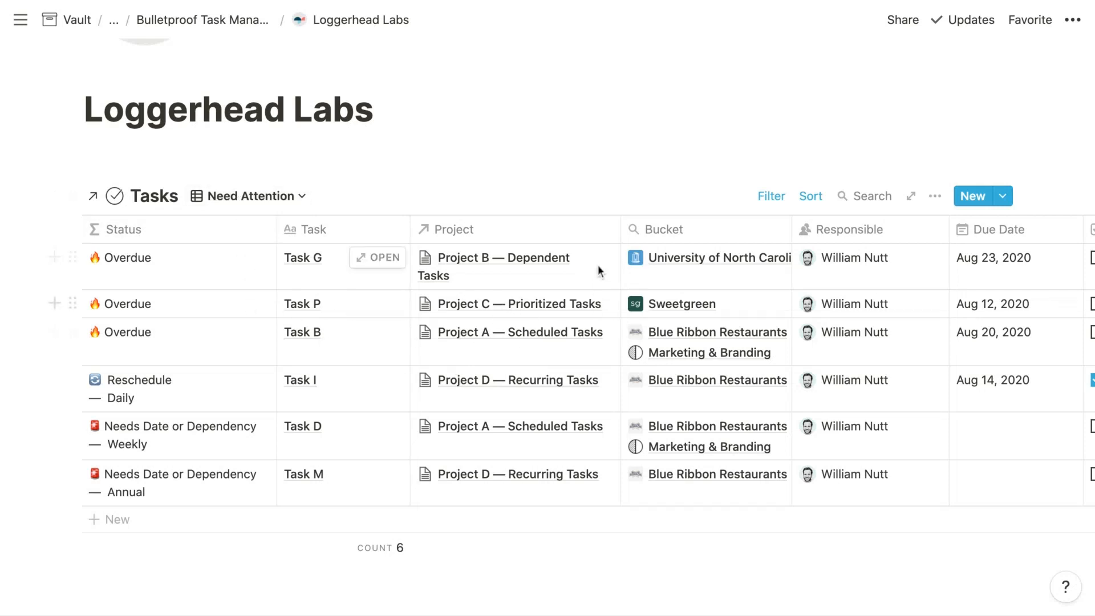
{"action": "left_click", "coordinate": [254, 197]}
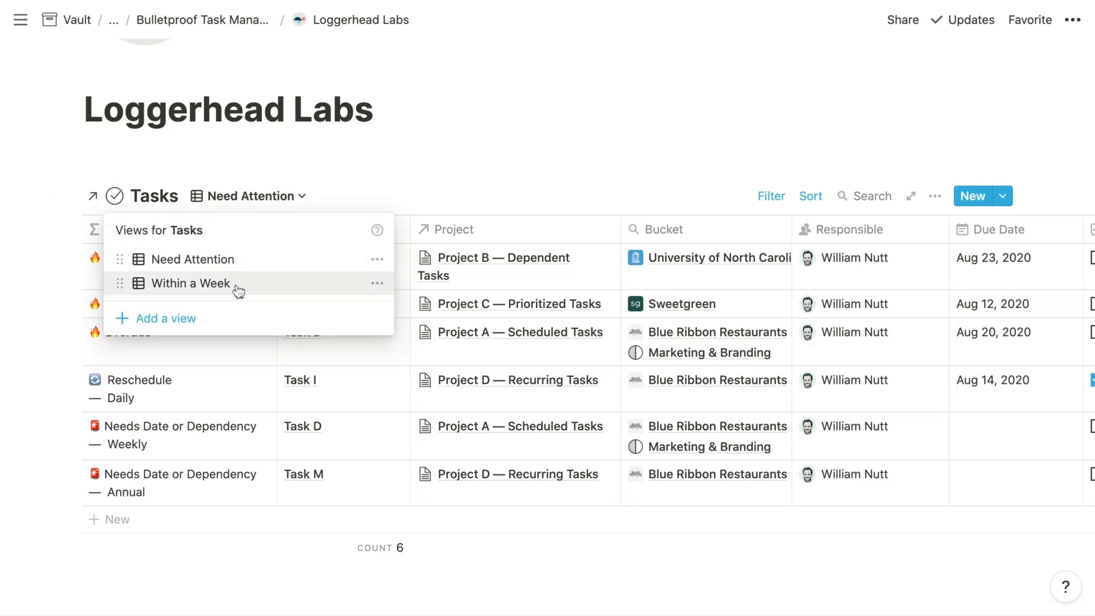
{"action": "left_click", "coordinate": [238, 291]}
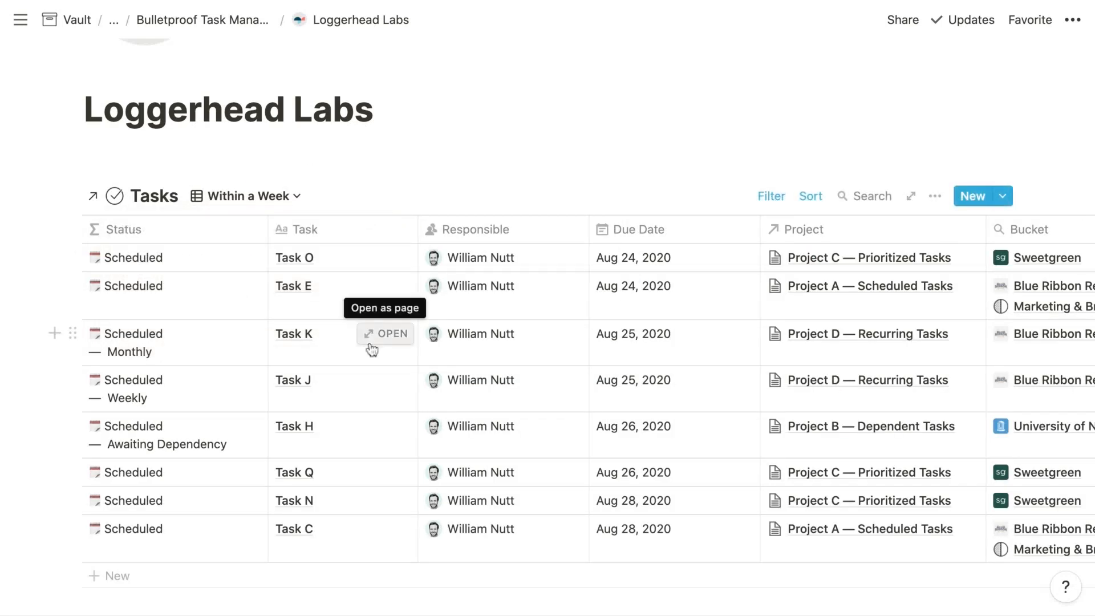